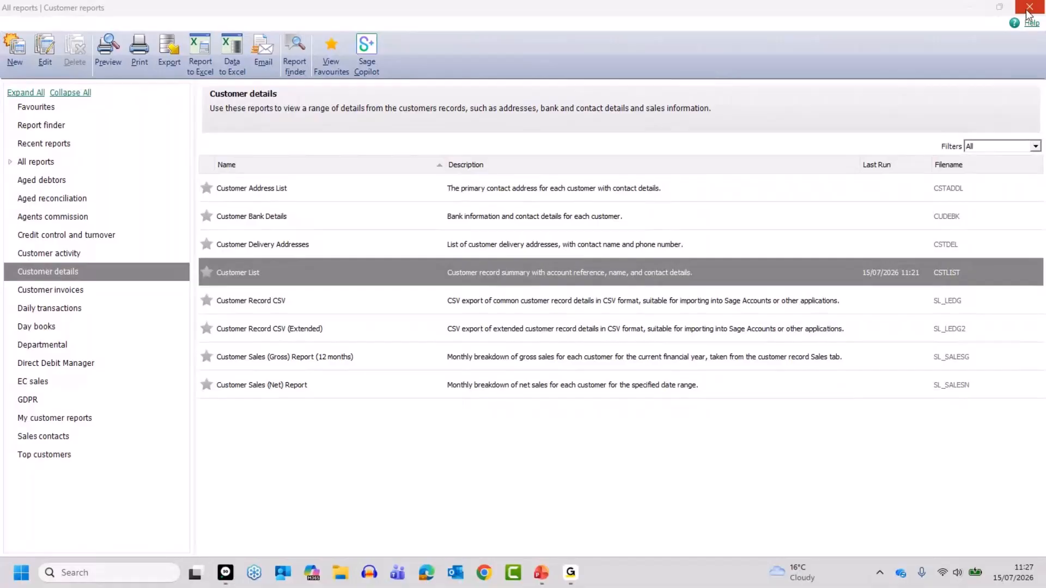
Close the customer reports window and deselect all selected customers in the customer list
click(1029, 11)
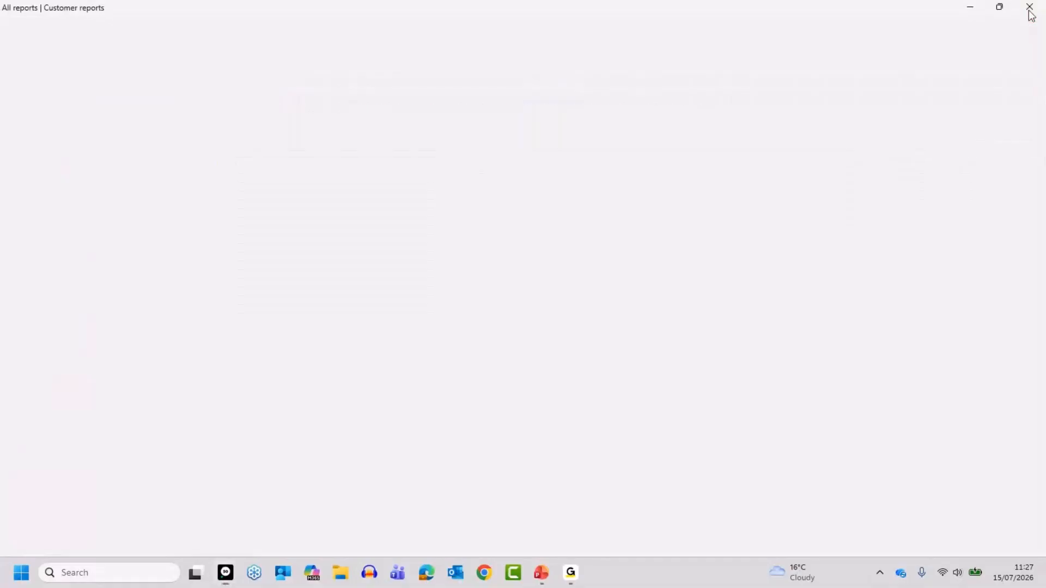
click(231, 179)
click(230, 168)
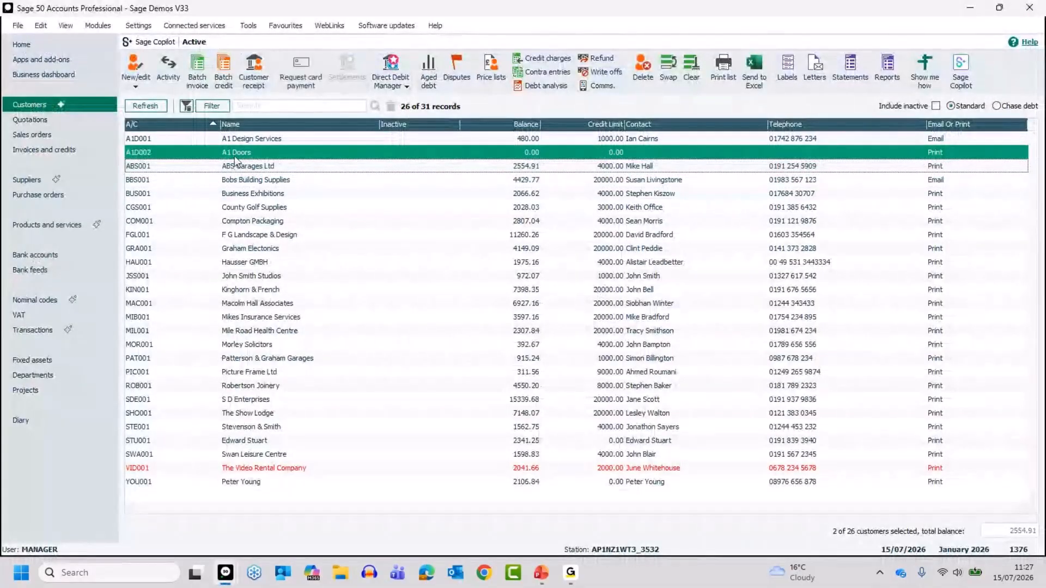
click(236, 157)
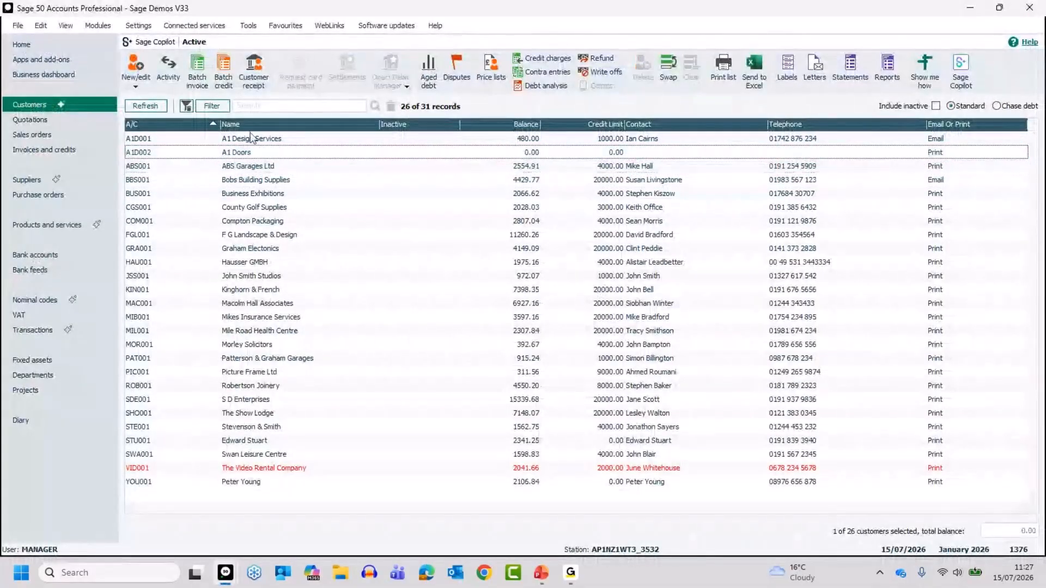
Clear the existing customer filter criteria and start a new Where condition on the field Registered Address Line5
click(211, 107)
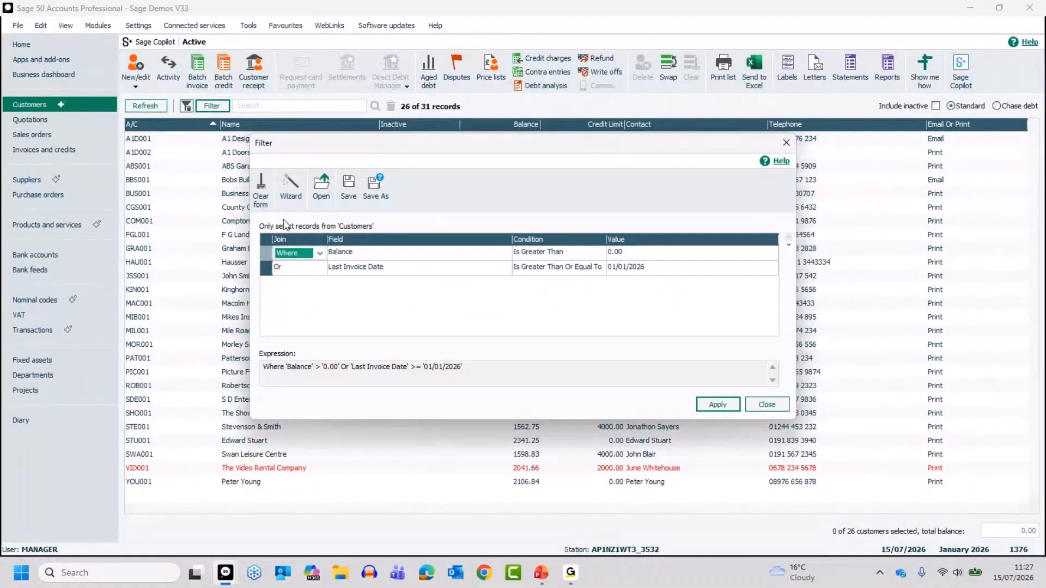
click(258, 188)
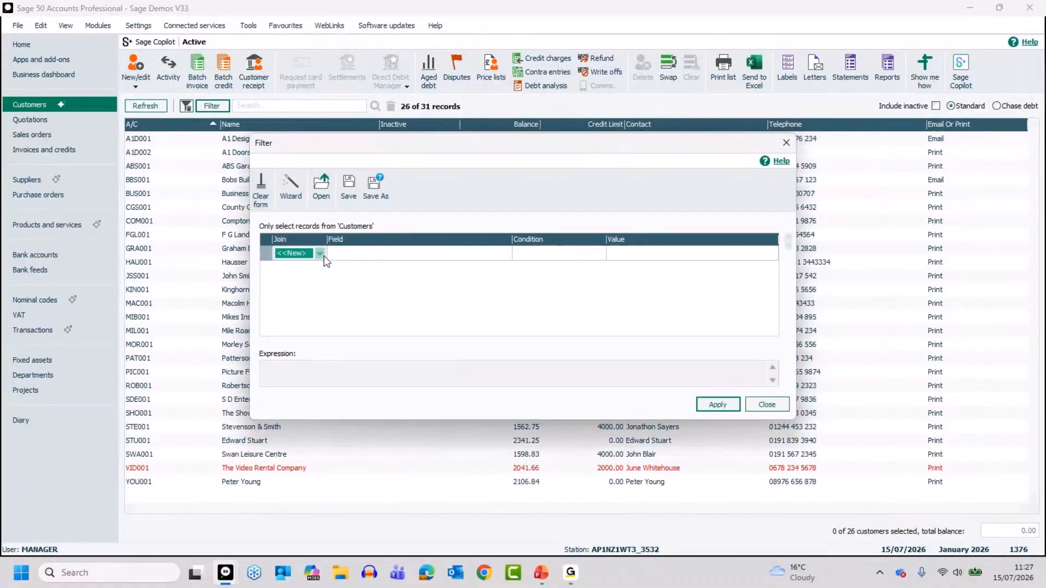
click(324, 256)
click(303, 278)
key(Tab)
key(r)
key(r)
key(r)
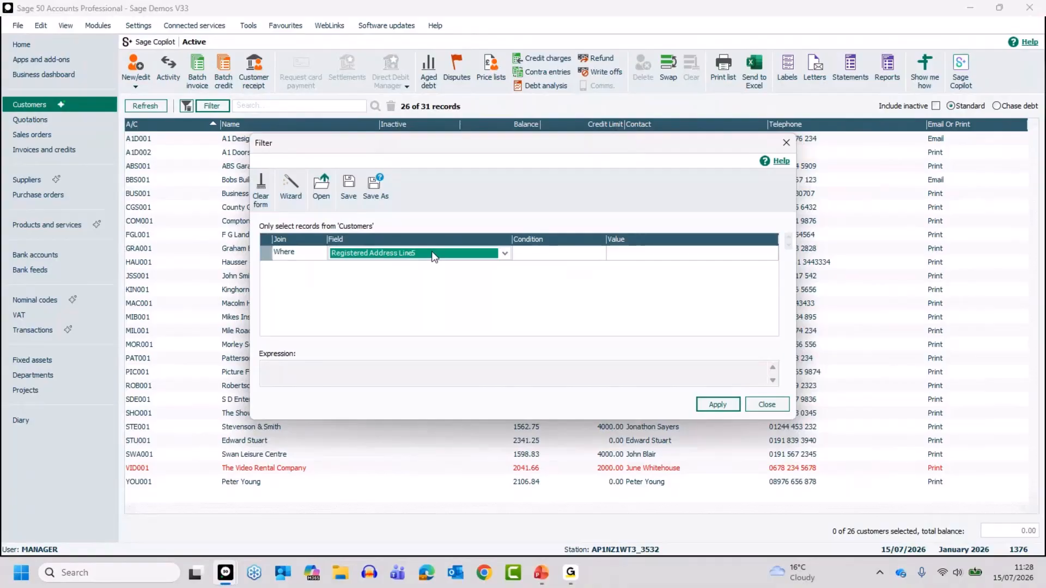
Set the filter condition to Is Equal To with the value NE*, and apply it to the customer list
click(537, 256)
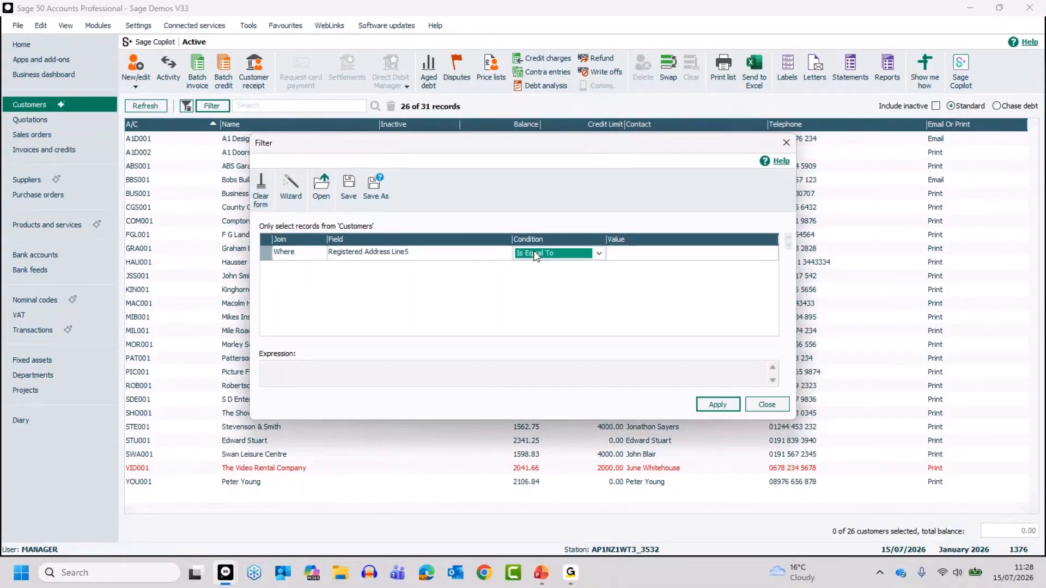
click(632, 256)
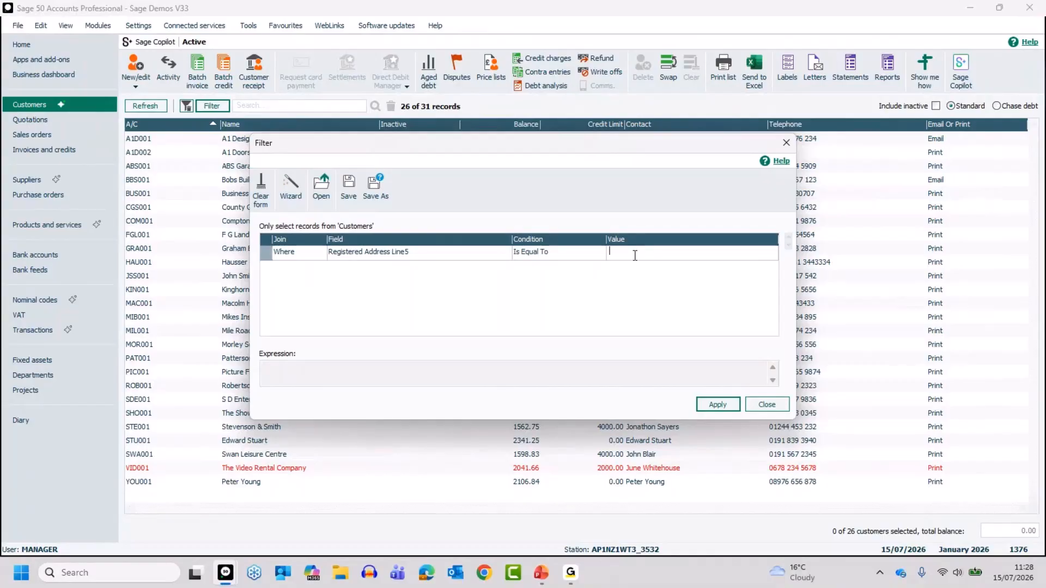
text(NE*)
click(717, 405)
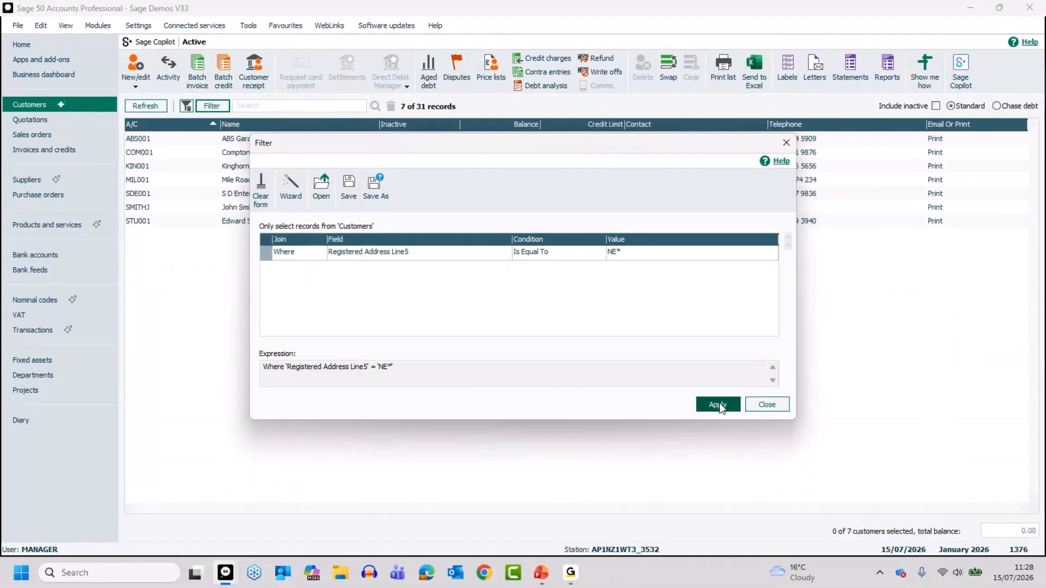
click(767, 405)
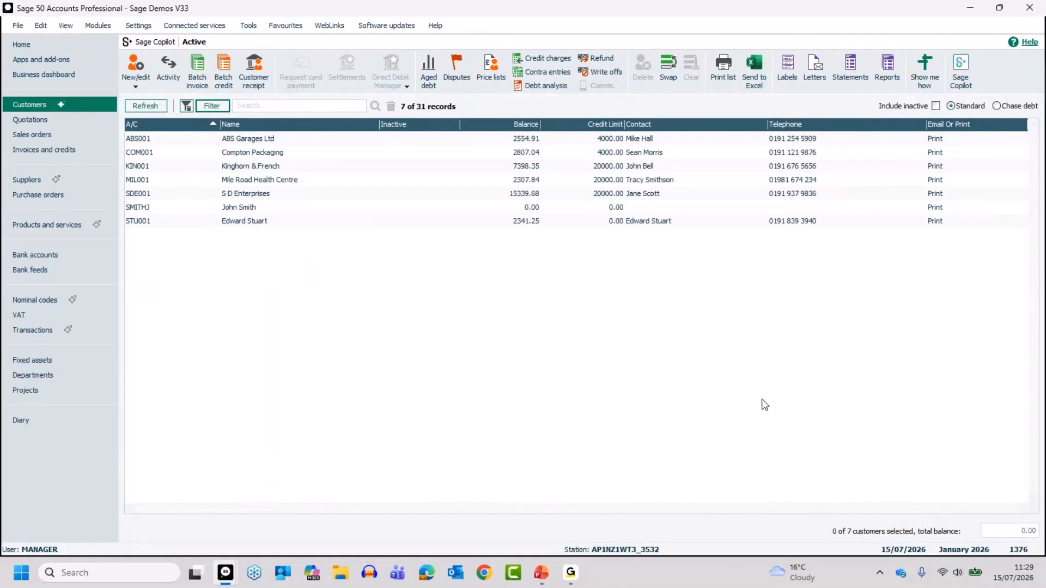
Change the customer filter's field to Telephone Number and apply the filter
click(210, 107)
click(439, 255)
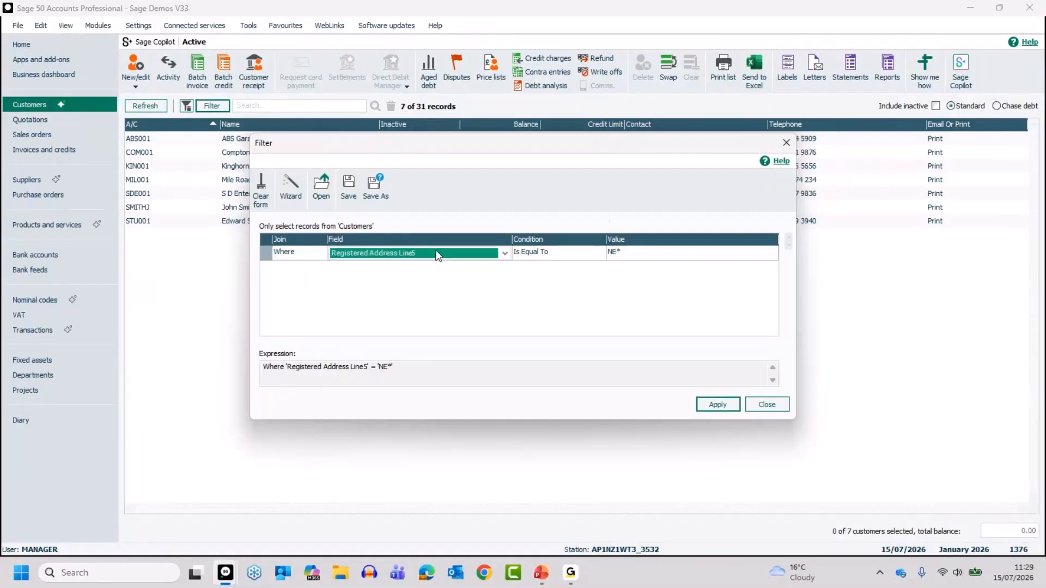
scroll(439, 255, down, 1)
click(720, 404)
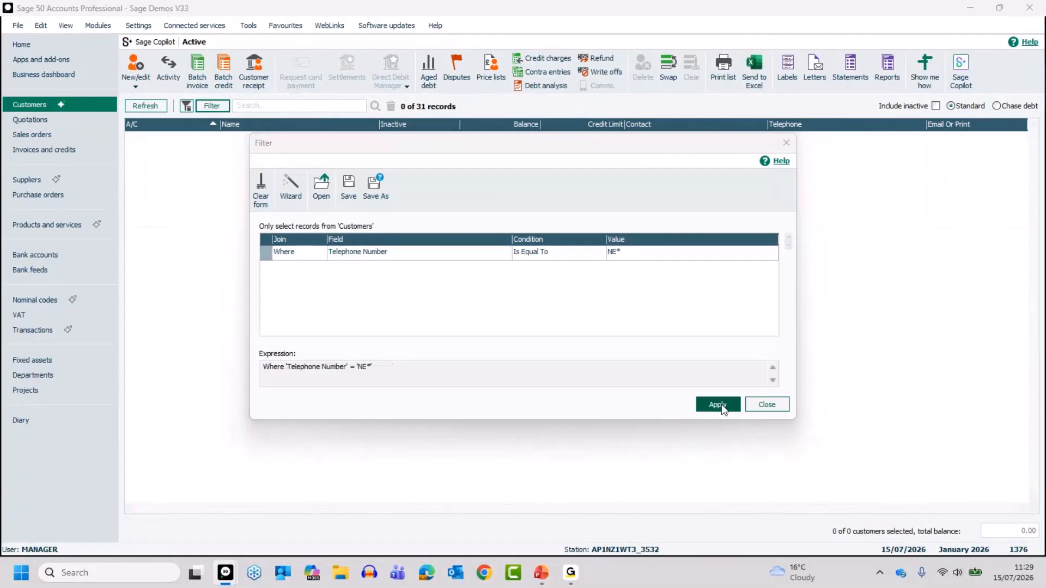
click(768, 405)
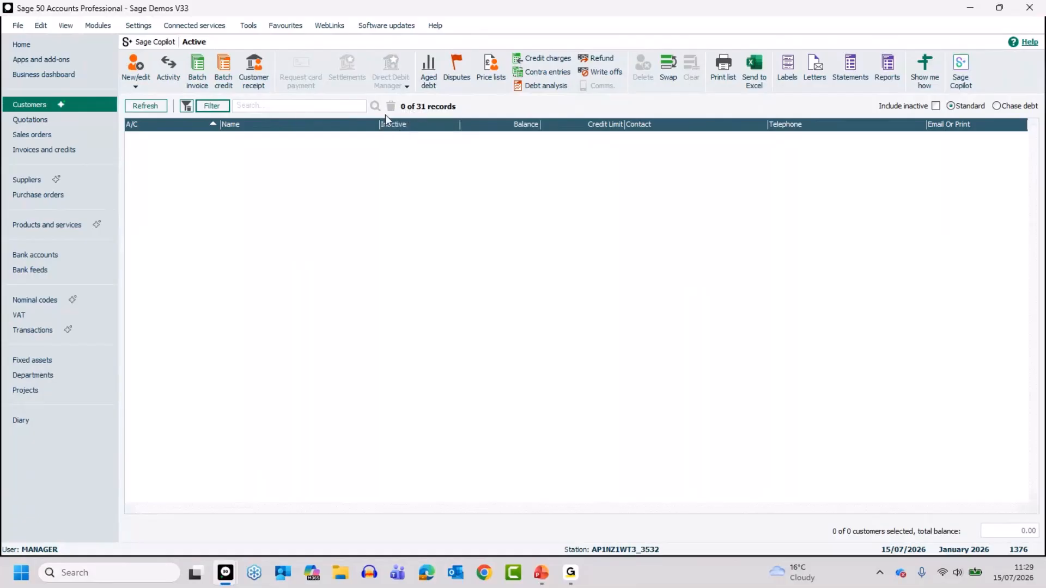
Remove the active customer filter, replace the filter value with 0191 and apply it
click(186, 107)
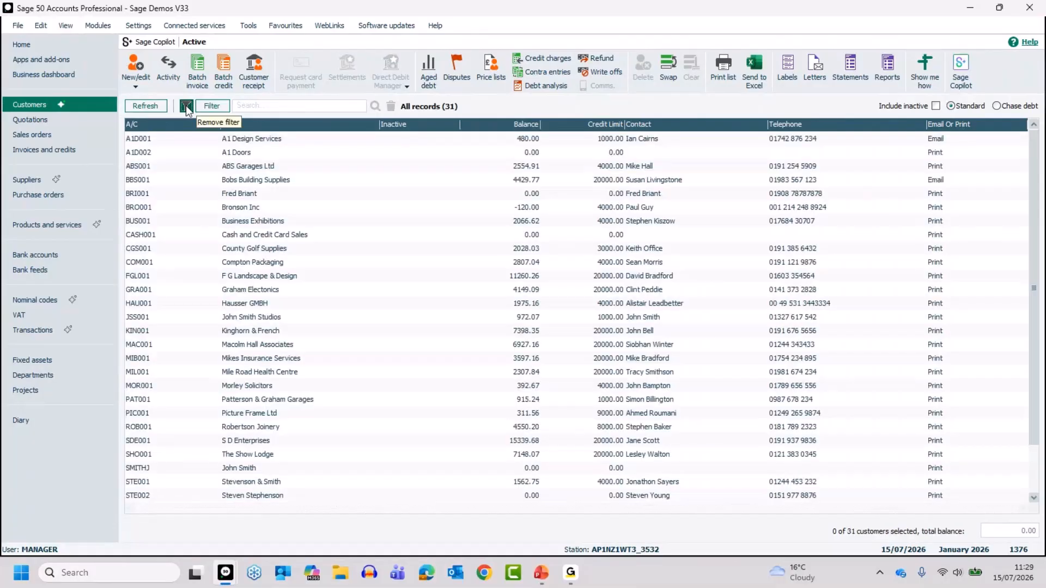
click(217, 108)
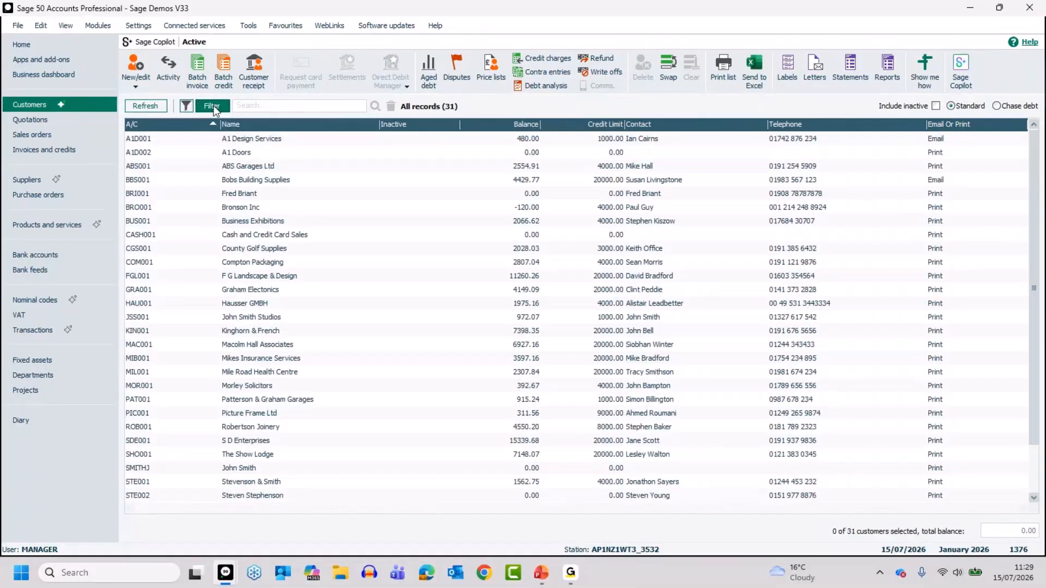
click(632, 253)
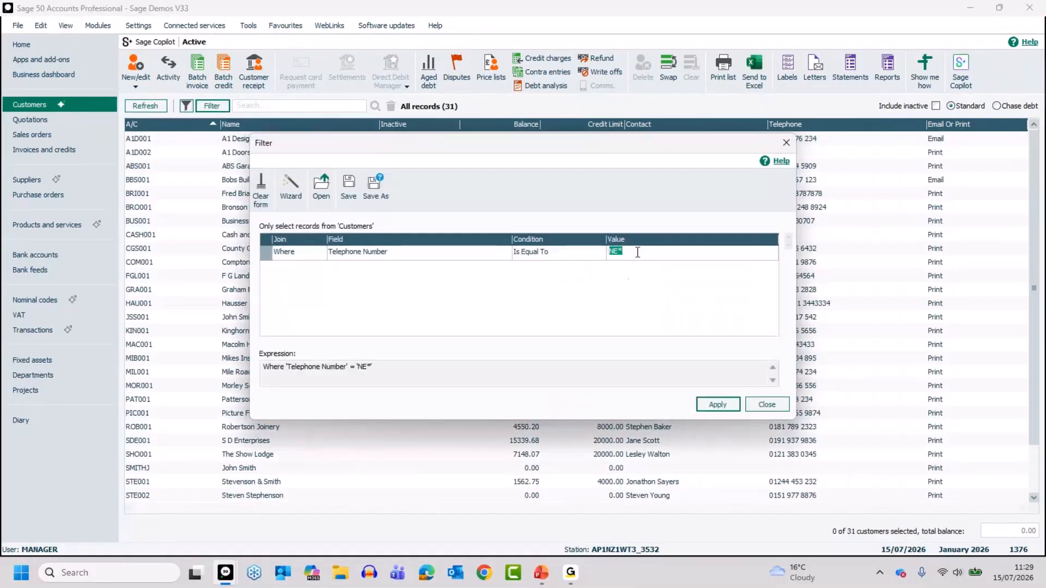
key(BackSpace)
text(0191)
click(718, 404)
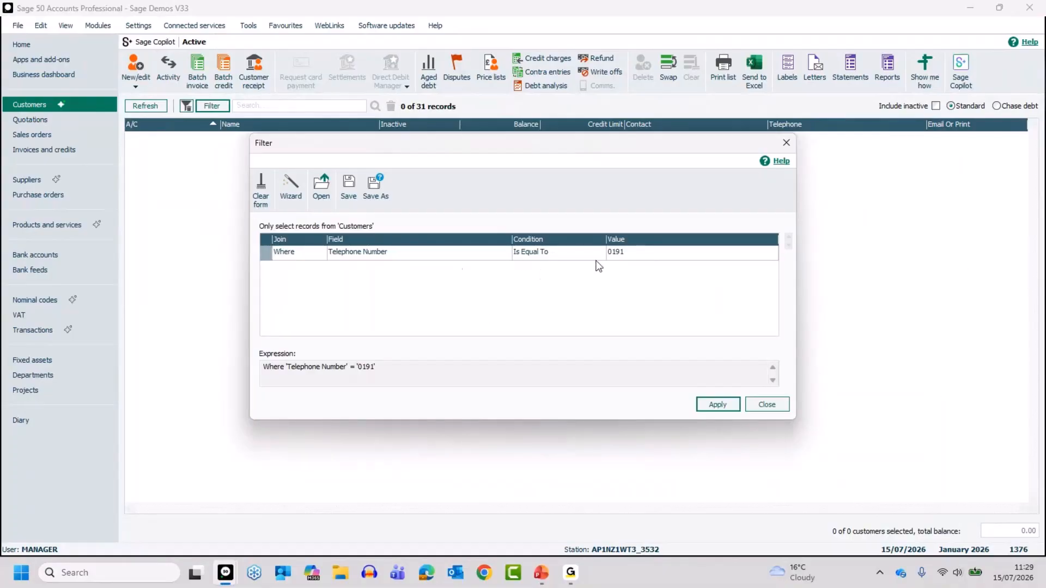
Add a wildcard to the telephone filter value, making it 0191*, and apply it to the customer list
click(636, 252)
text(*)
click(729, 408)
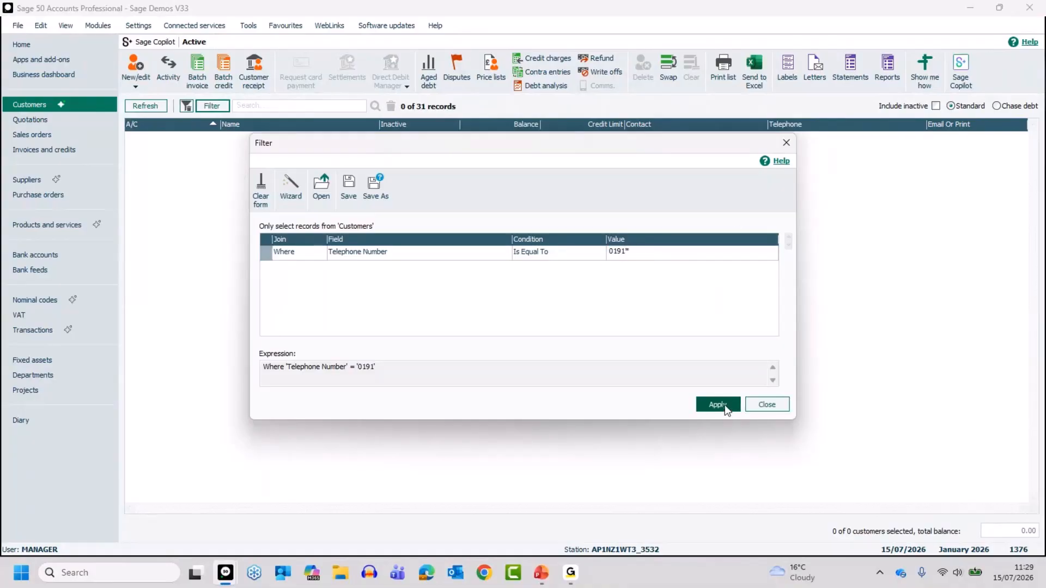
click(765, 409)
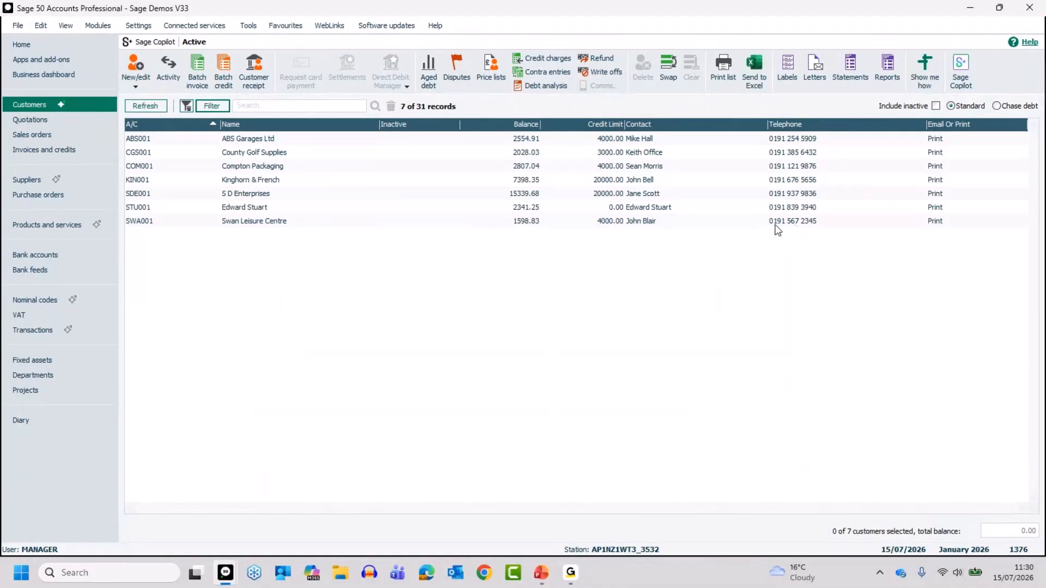
Review the telephone filter criteria and remove the filter from the customer list
click(223, 108)
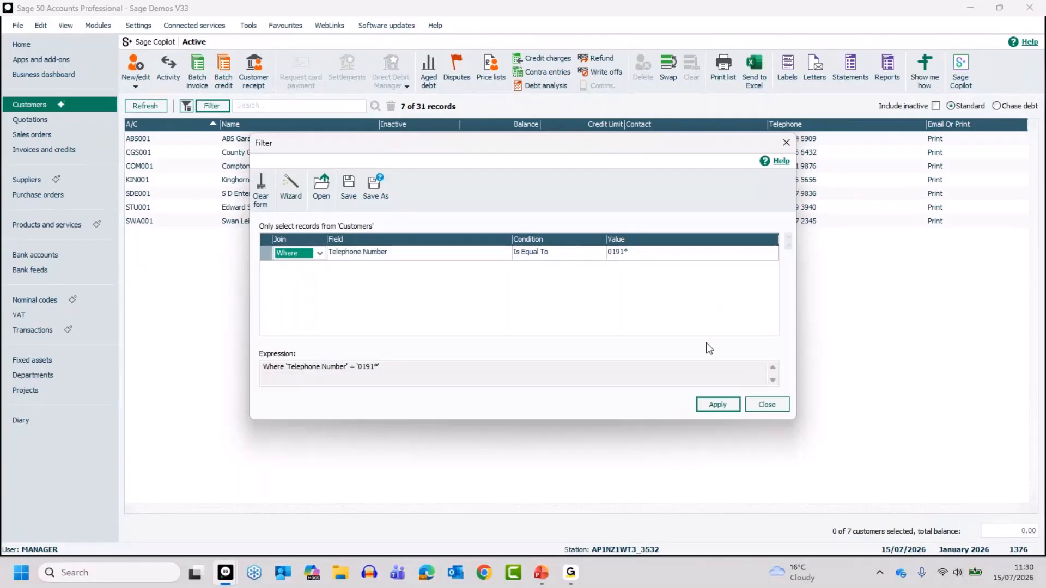
click(766, 404)
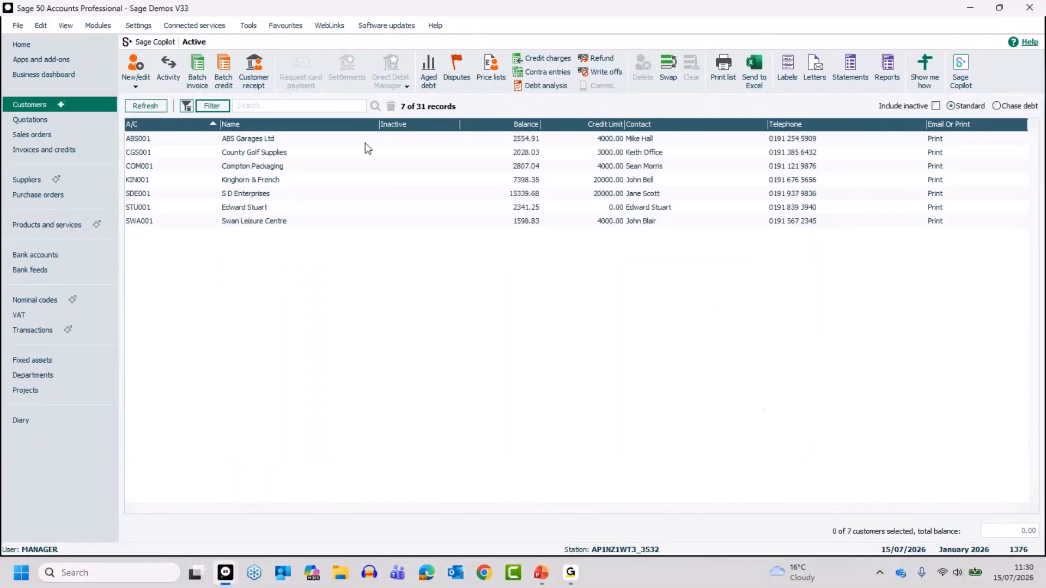
click(192, 109)
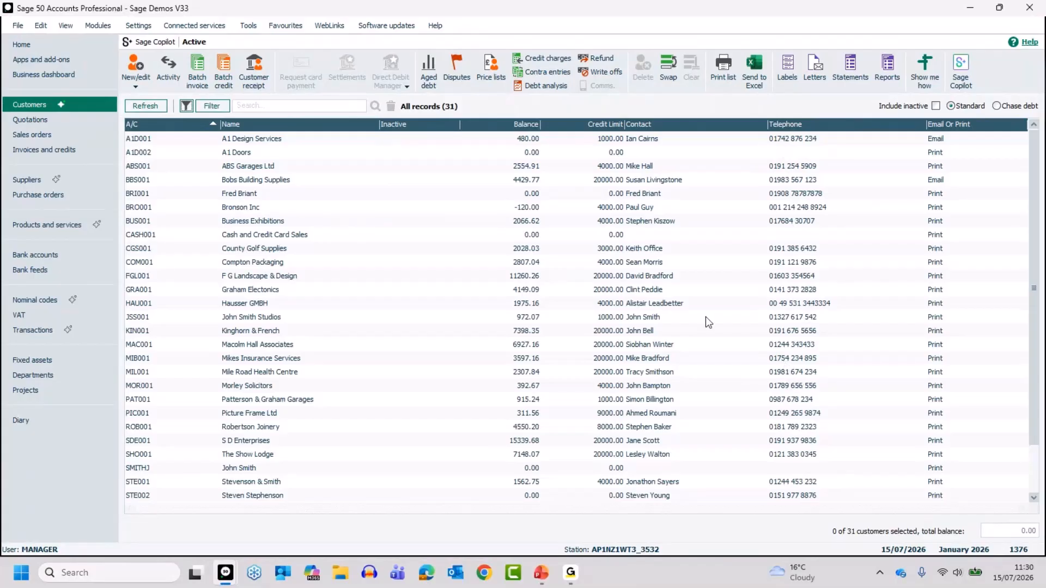
Filter the customers by telephone numbers equal to 017*, and remove the applied filter again
click(211, 106)
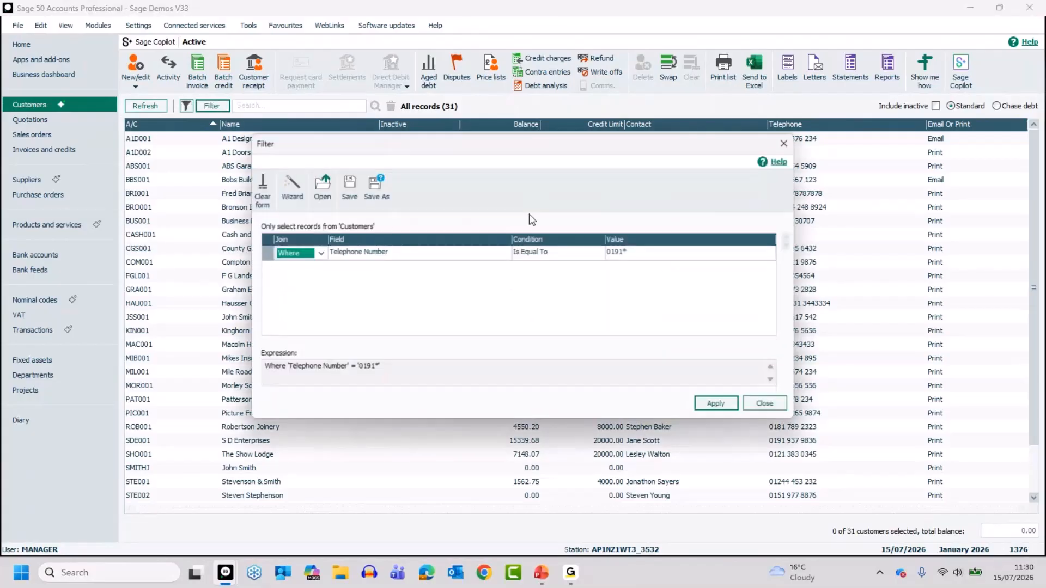
click(642, 253)
text(017)
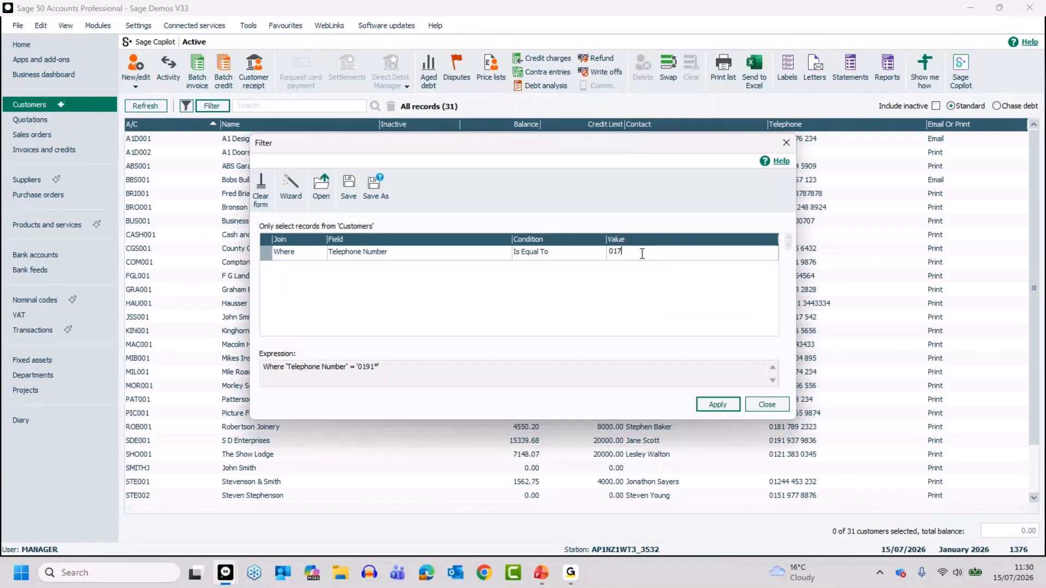
text(*)
click(720, 406)
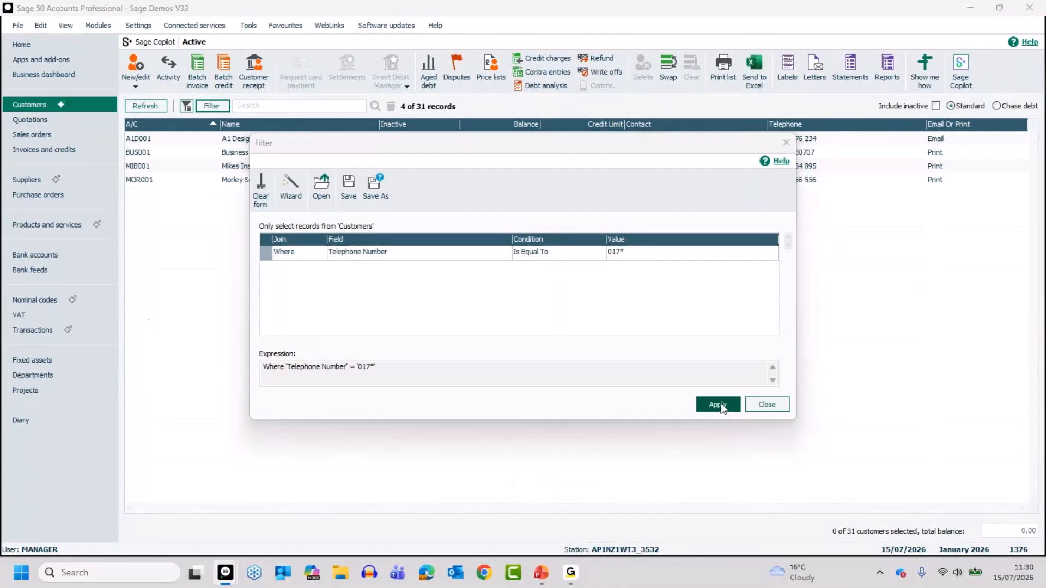
click(771, 407)
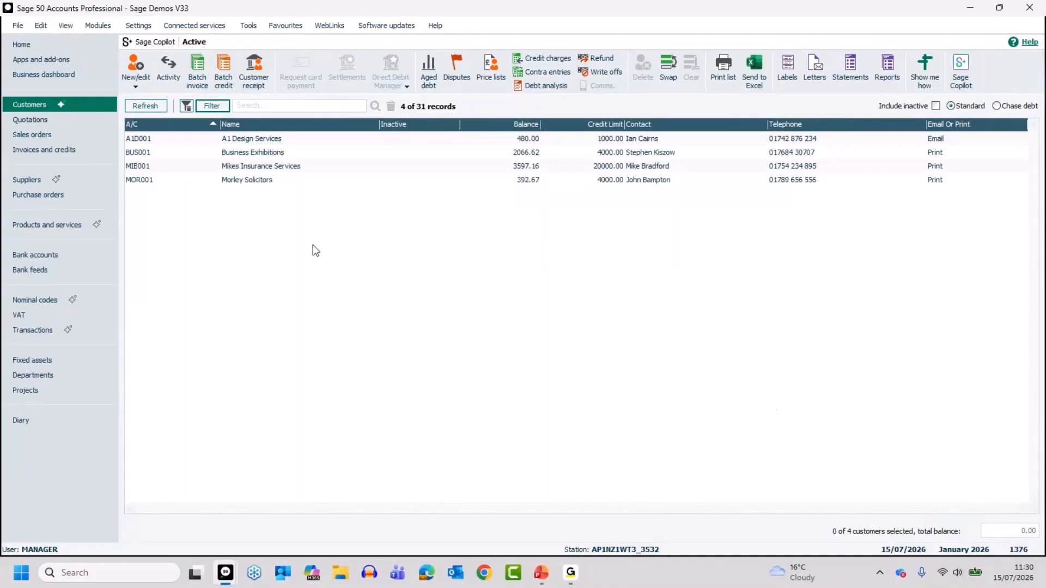
click(186, 106)
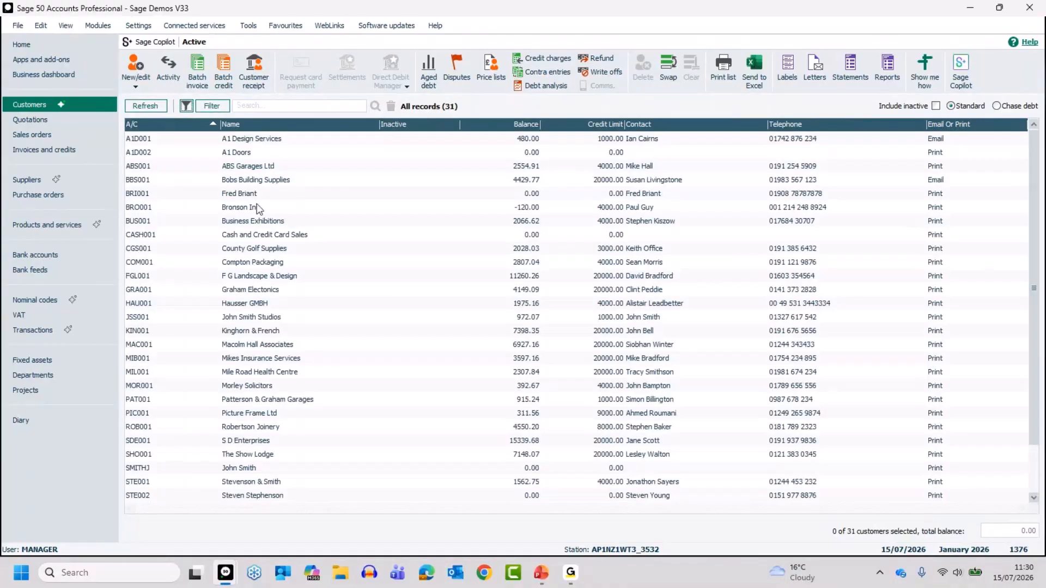
Select the customers Bobs Building Supplies, Cash and Credit Card Sales, Hausser GMBH and Mikes Insurance Services
click(247, 181)
click(245, 235)
click(248, 304)
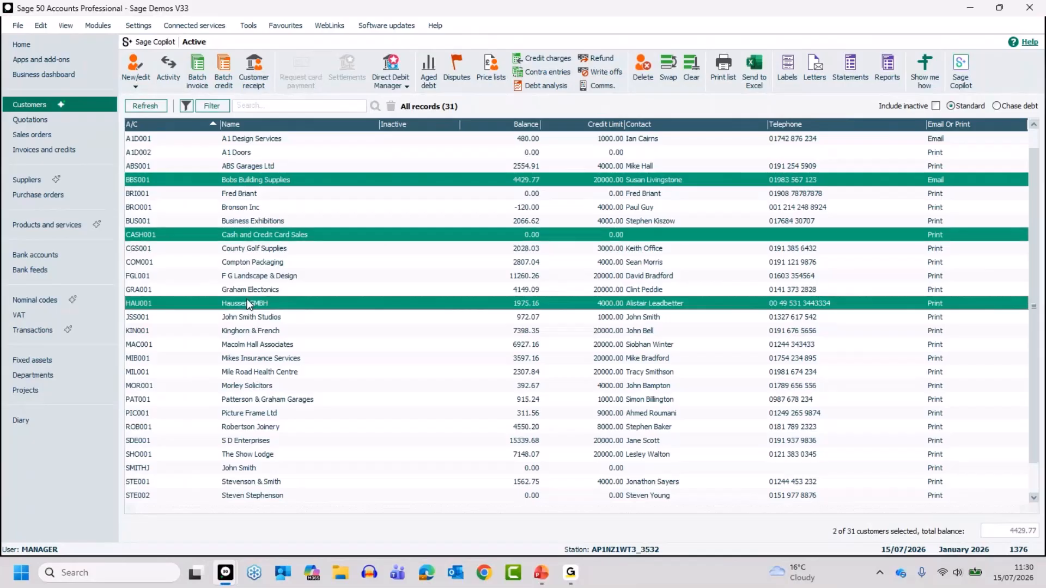
click(241, 358)
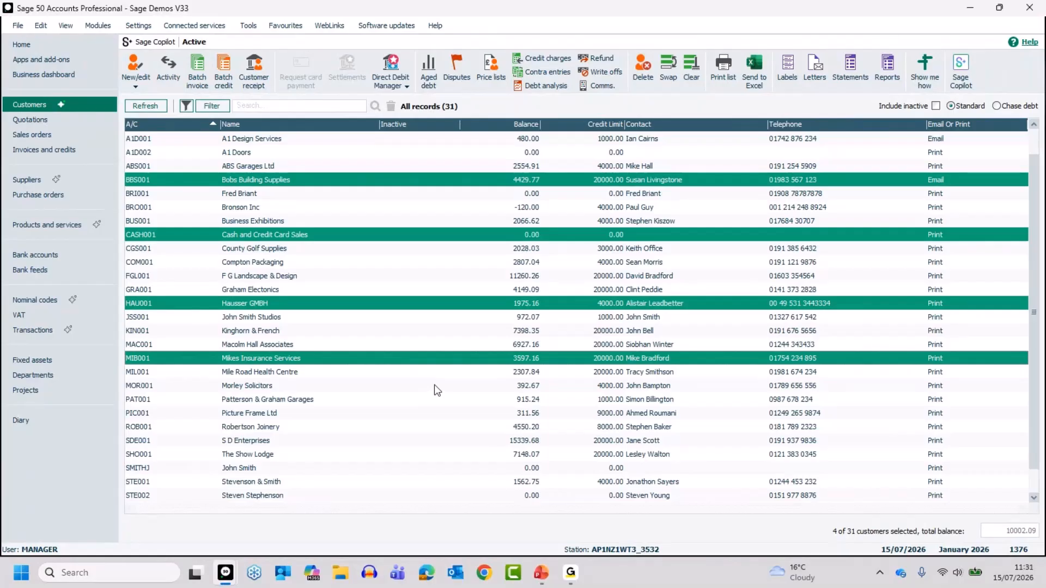
Deselect the four highlighted customers in the customer list
click(401, 359)
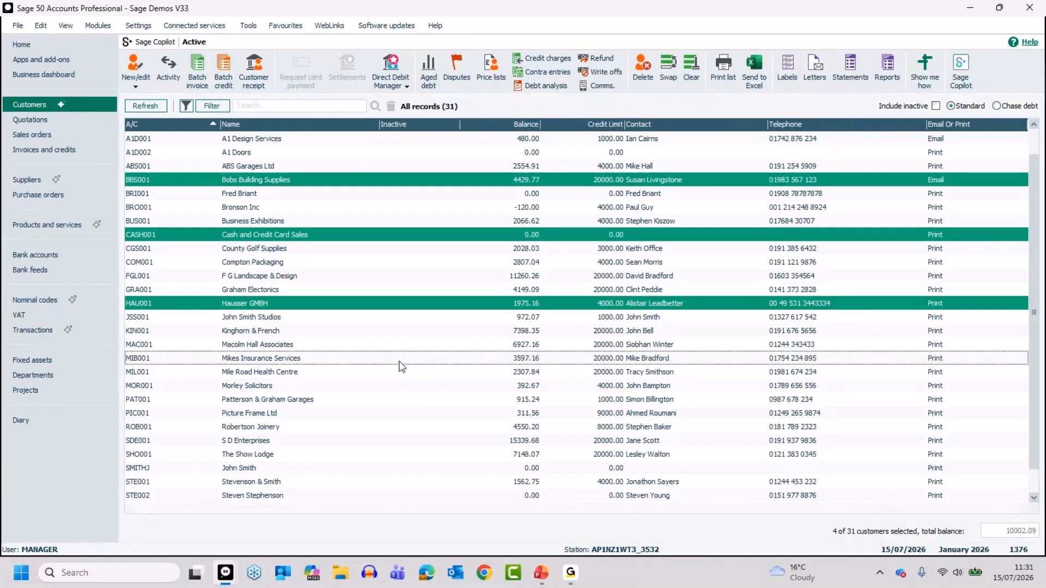
ctrl+click(391, 304)
ctrl+click(381, 233)
ctrl+click(381, 181)
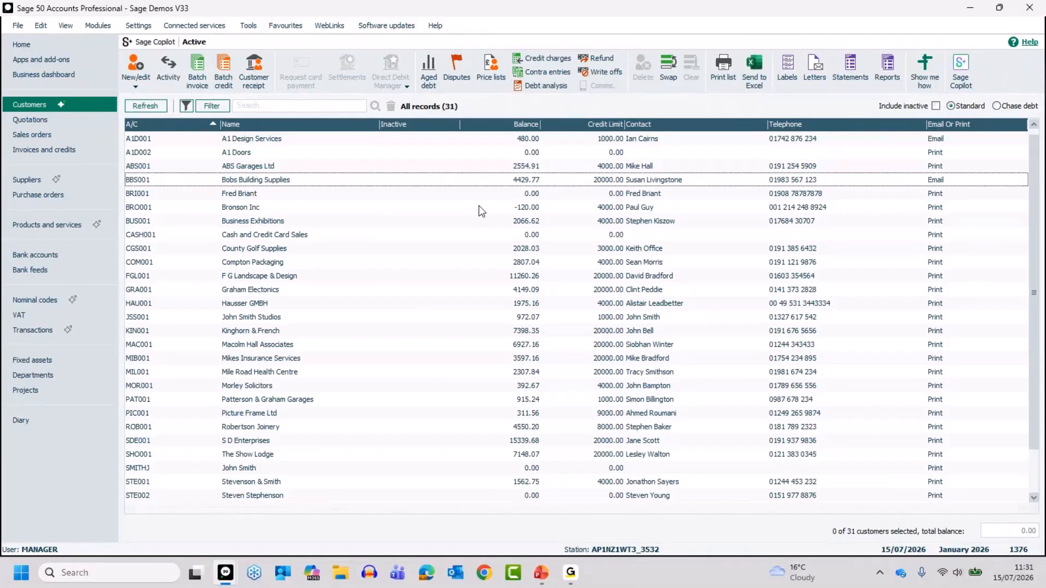
Save the 017* telephone filter as a search file named Telephone and clear the filter form
click(213, 107)
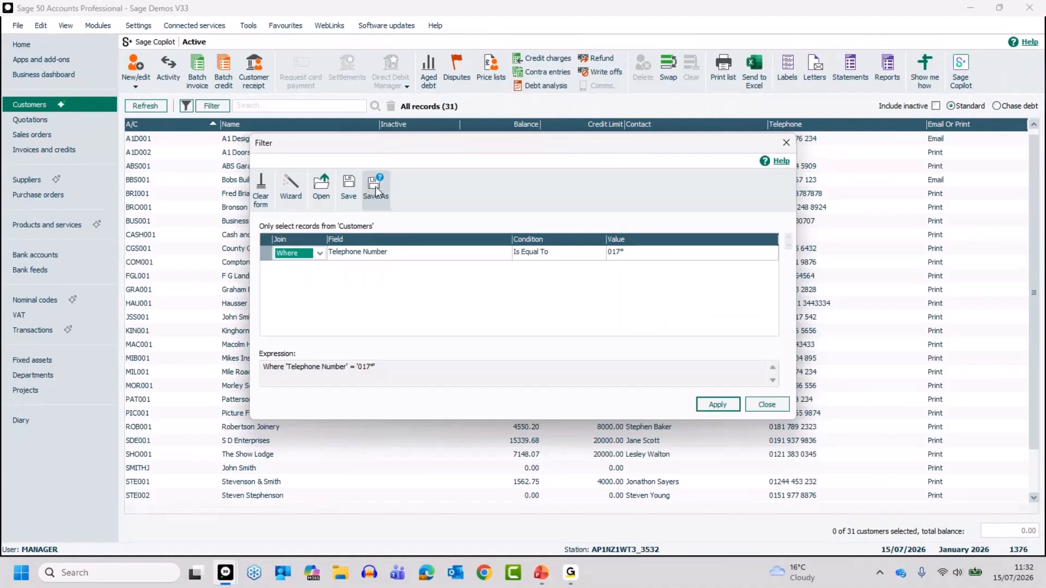
click(376, 191)
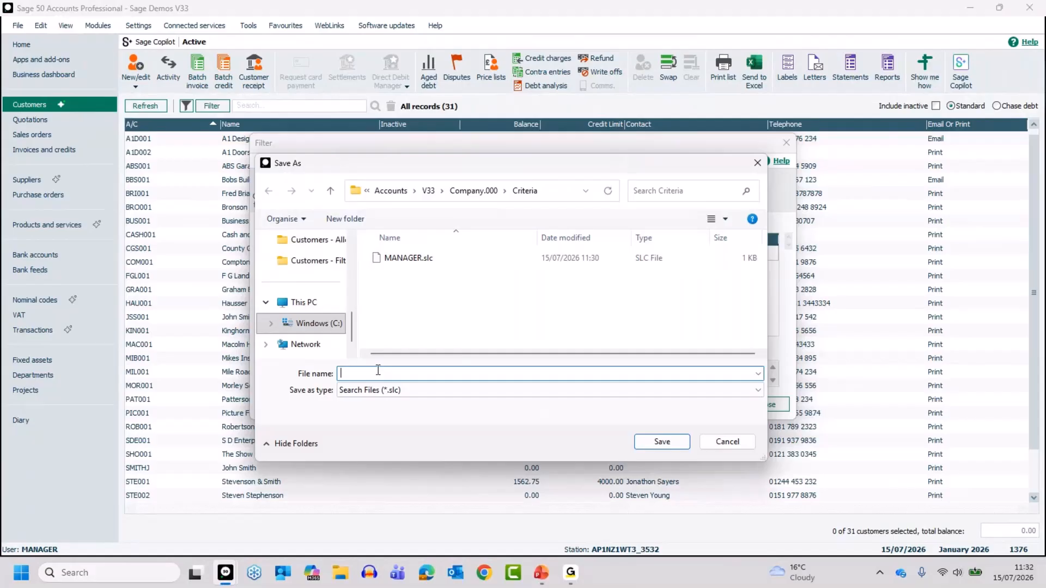
text(Telephone)
click(660, 442)
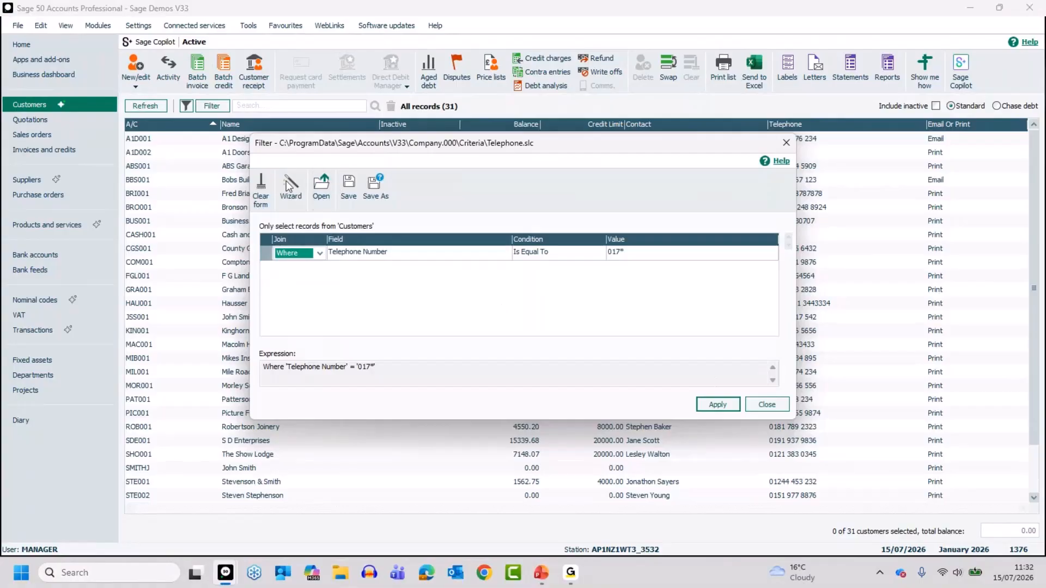
click(261, 186)
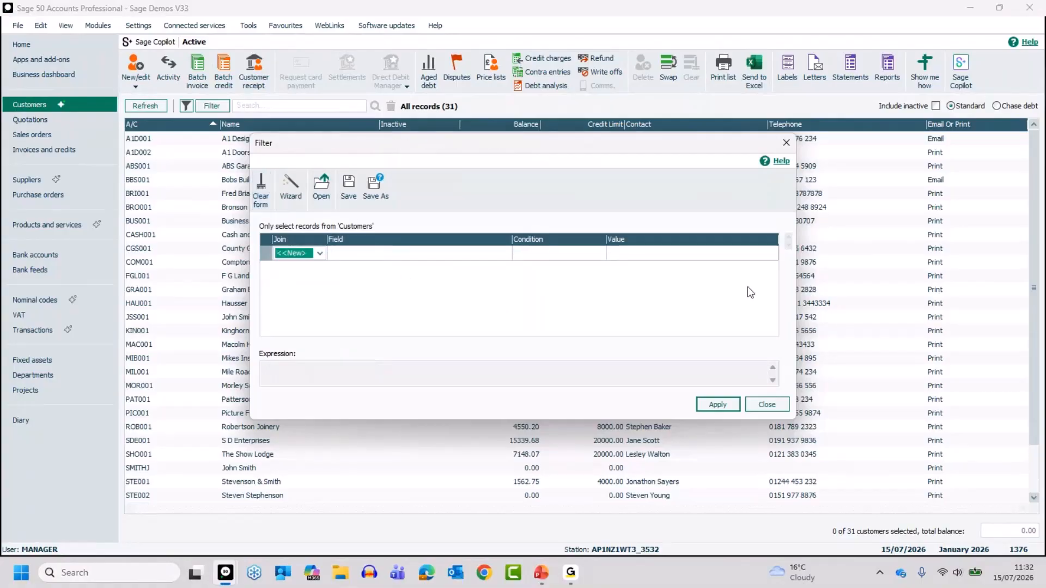
Load the saved search file Telephone.slc into the customer filter, and close the filter without applying it
click(321, 188)
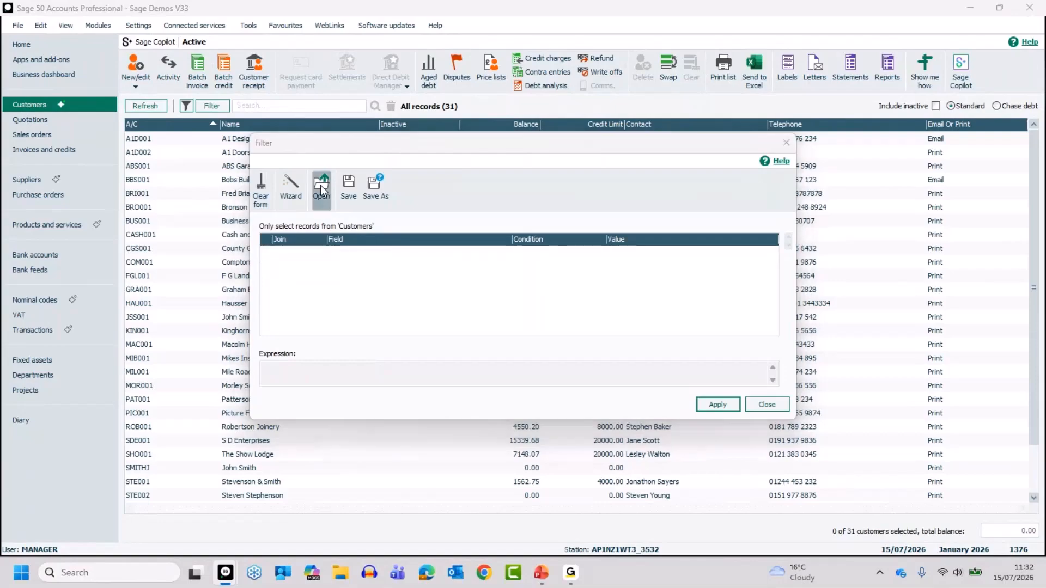
click(419, 277)
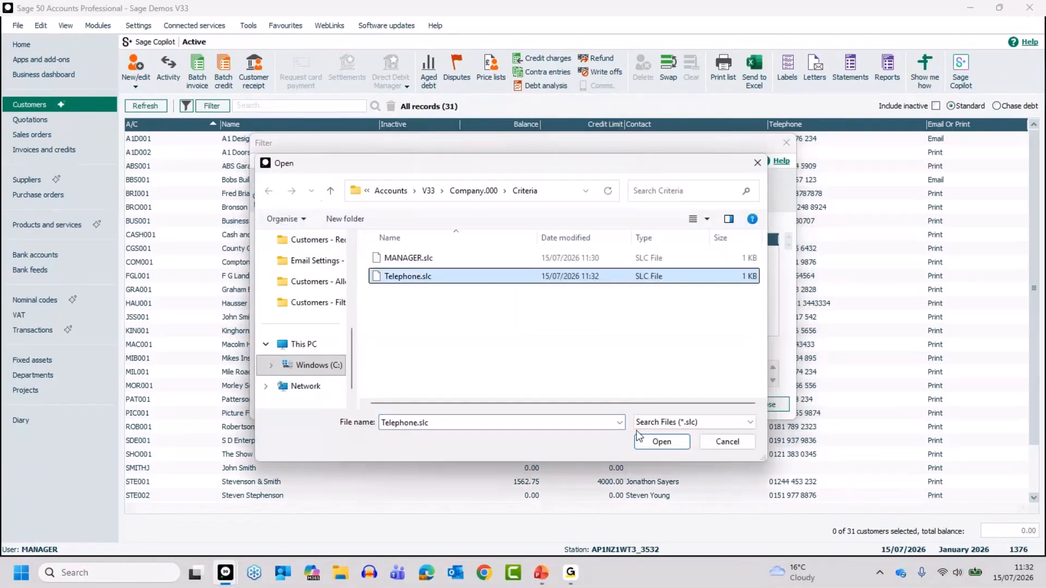
click(659, 444)
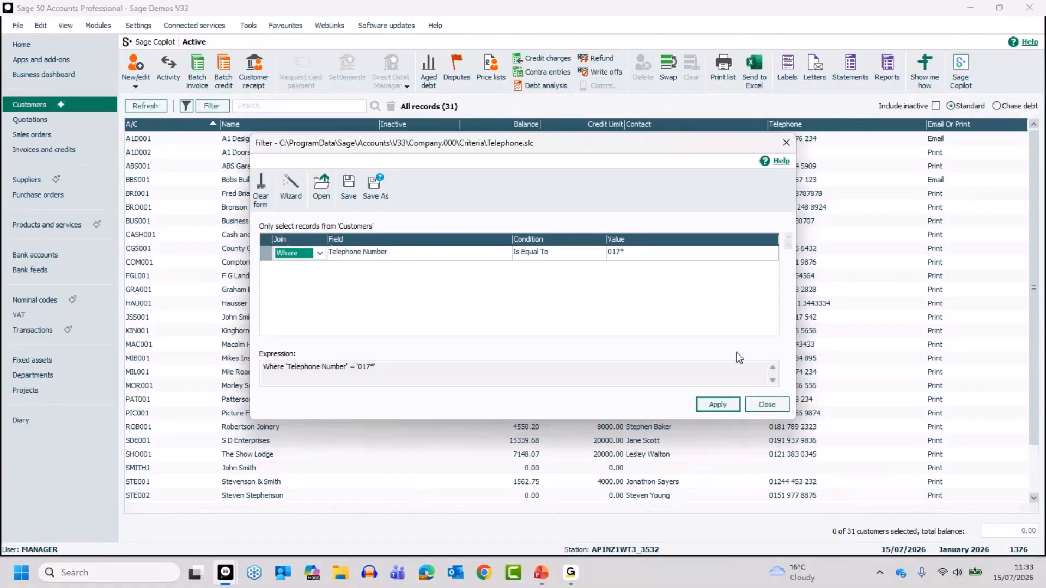
click(768, 405)
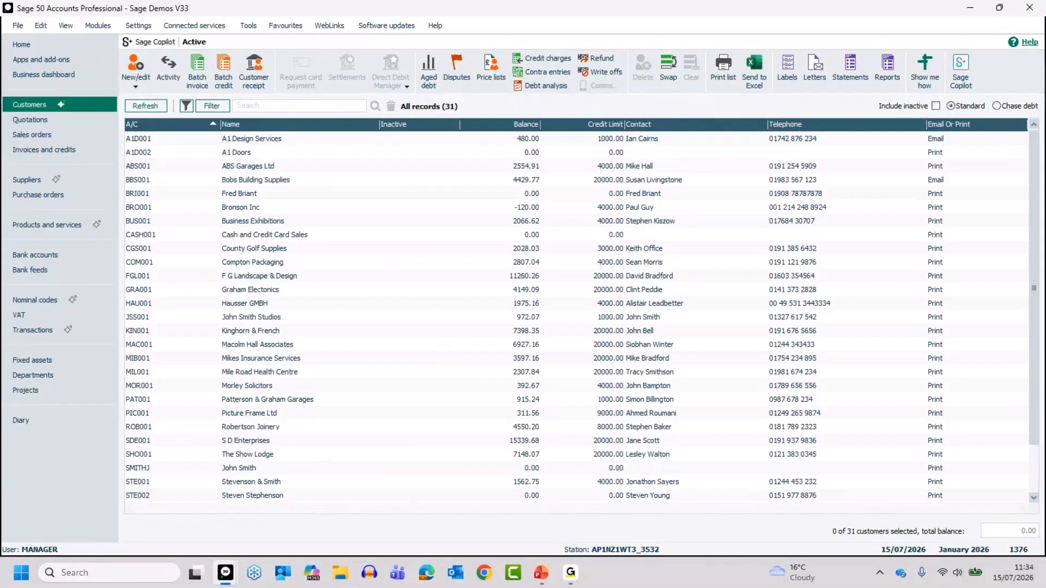
key(alt+Tab)
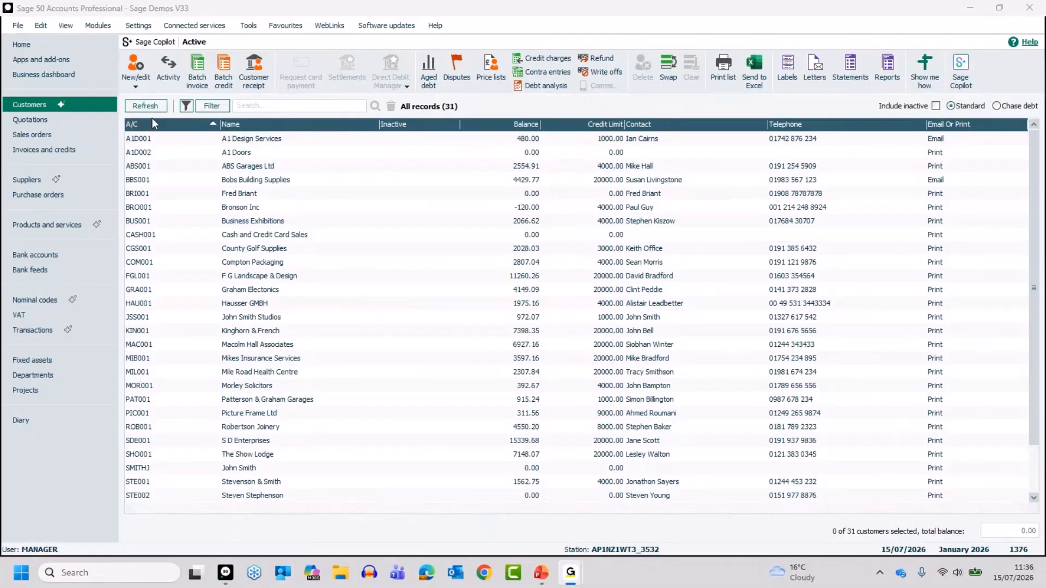
Filter the customers by telephone numbers equal to $34 and close the filter window to show the matching records
click(208, 107)
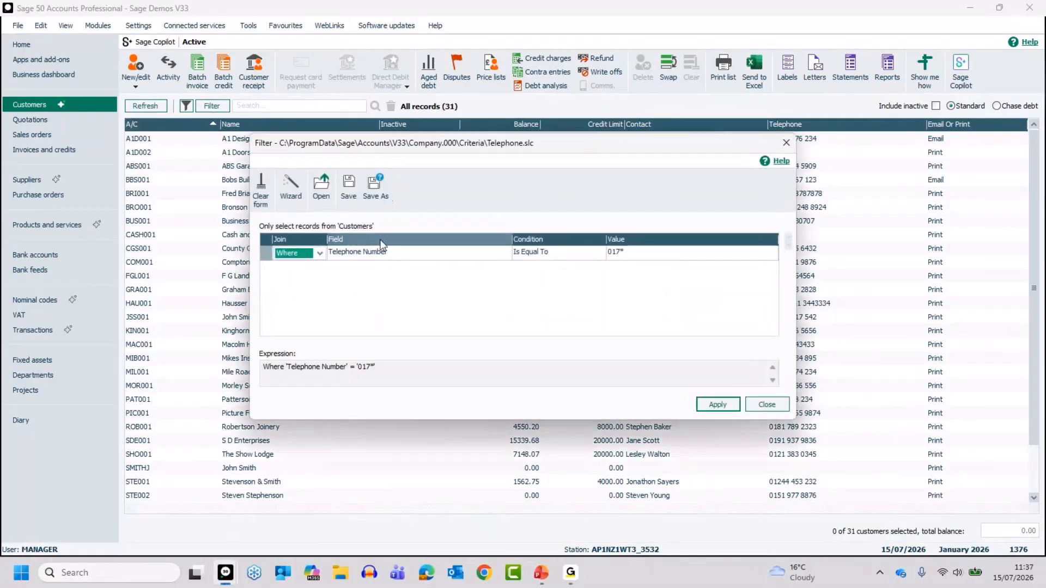
click(626, 254)
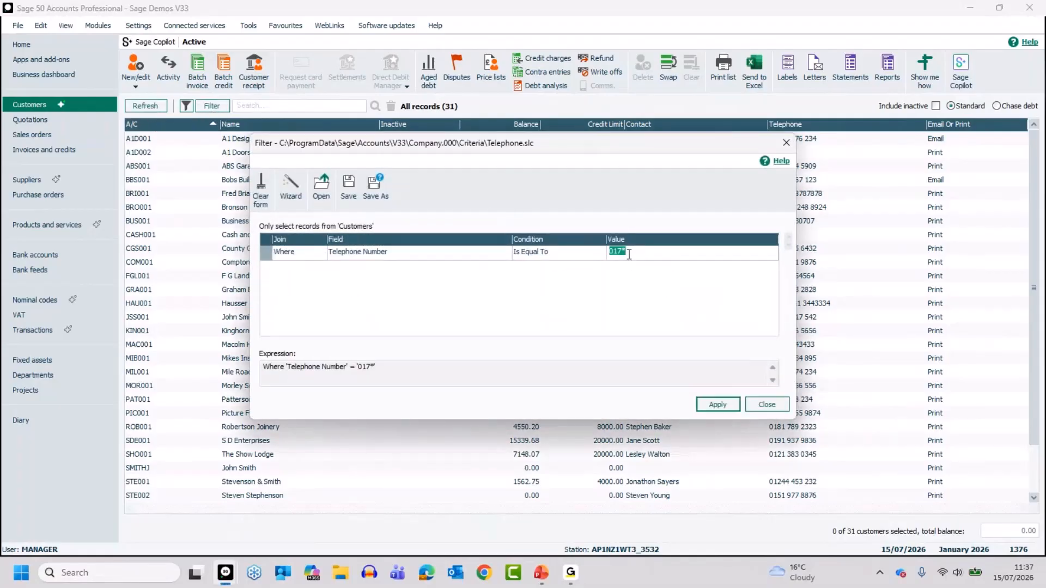
text(4)
text(3)
key(BackSpace)
key(BackSpace)
text($34)
click(724, 404)
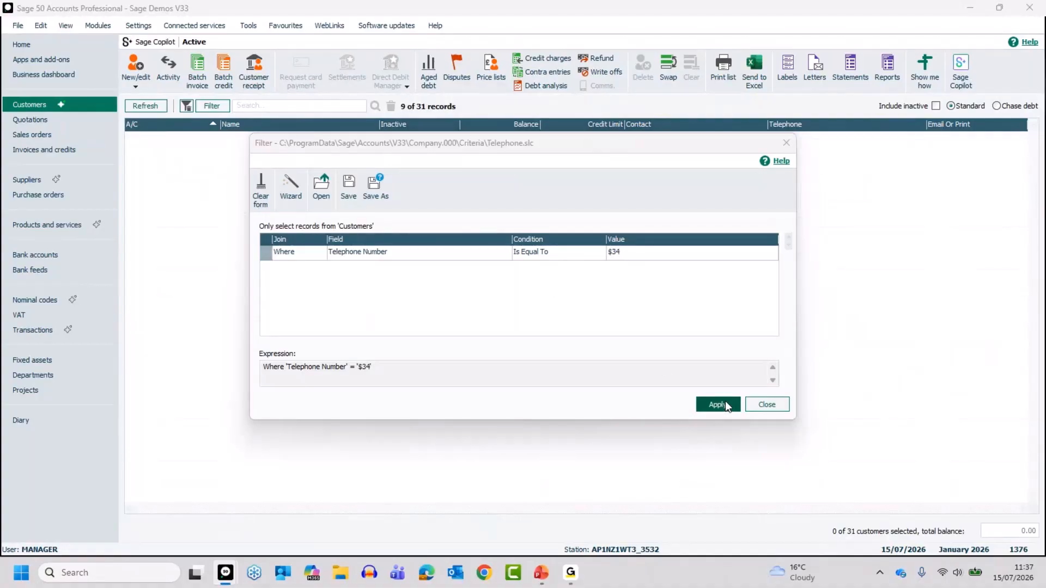
click(767, 404)
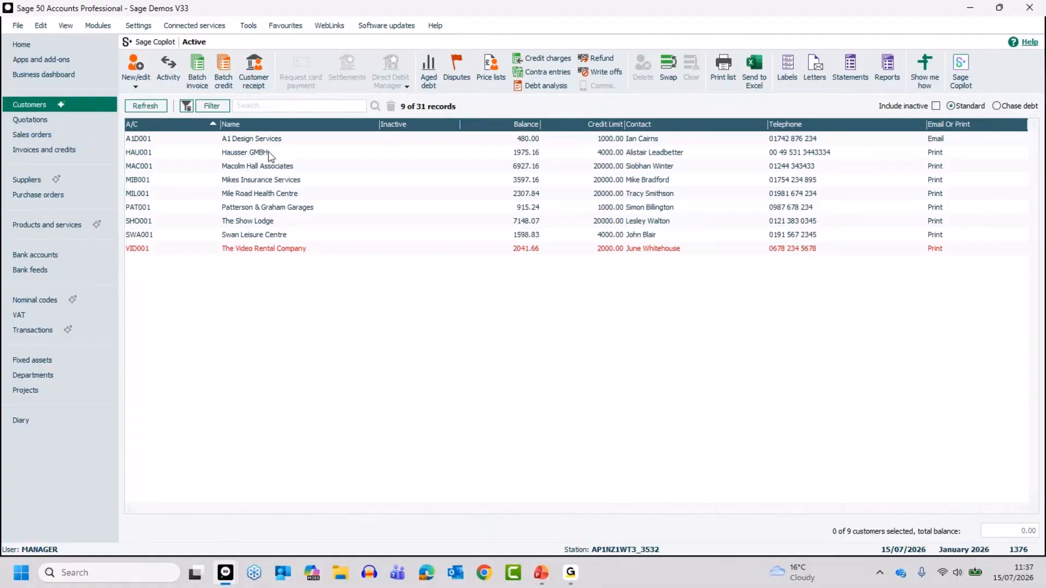
Change the telephone filter value to *34, apply it to the customer list, and close the filter window
click(211, 107)
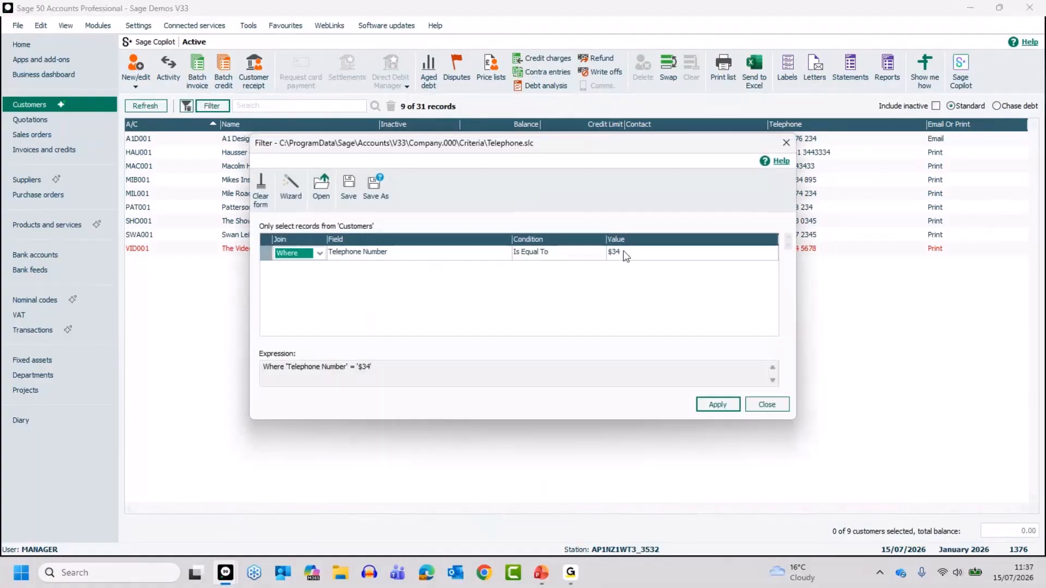
click(614, 251)
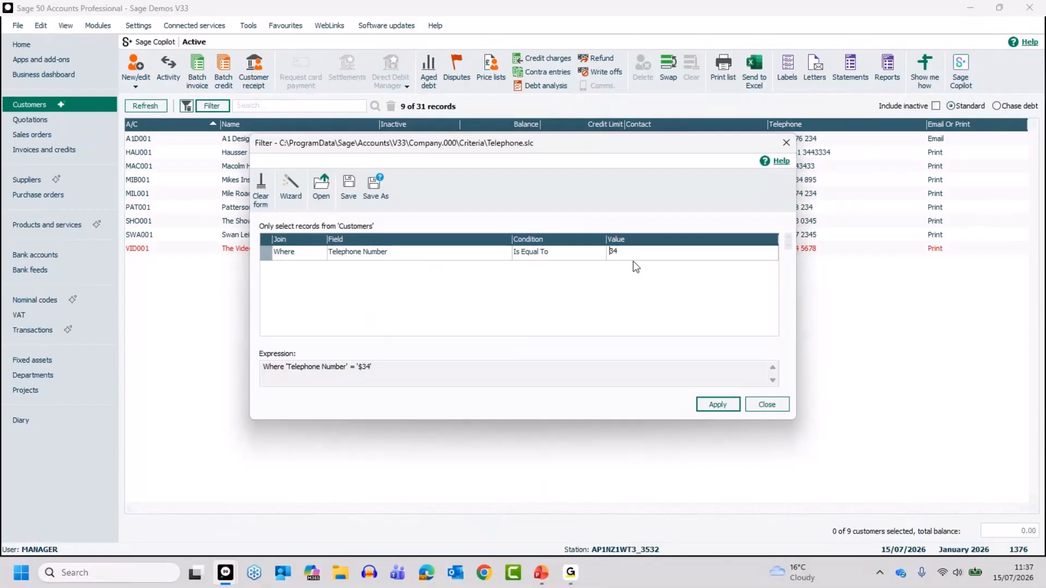
key(BackSpace)
text(*)
click(721, 404)
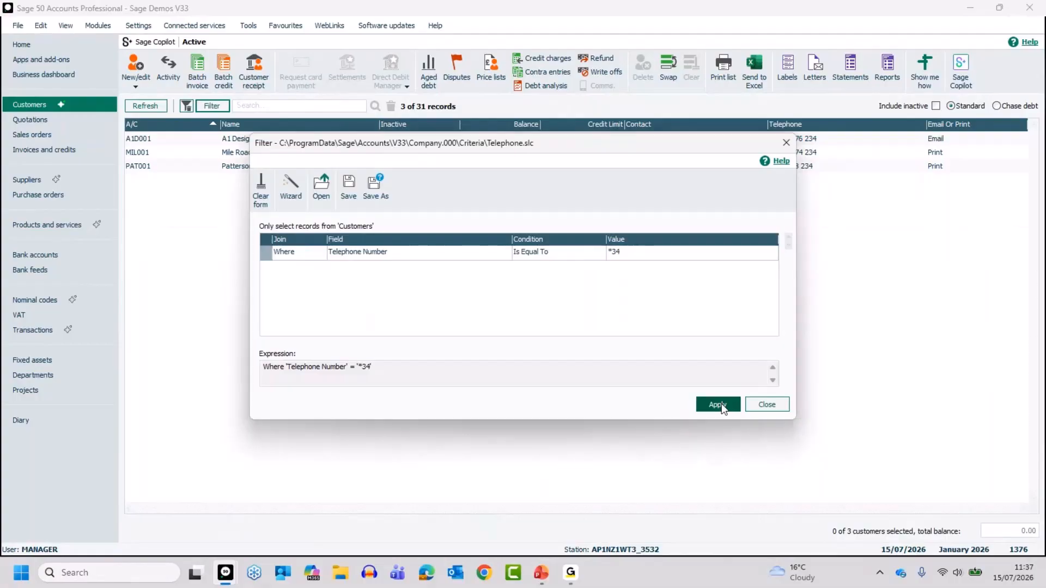
click(767, 406)
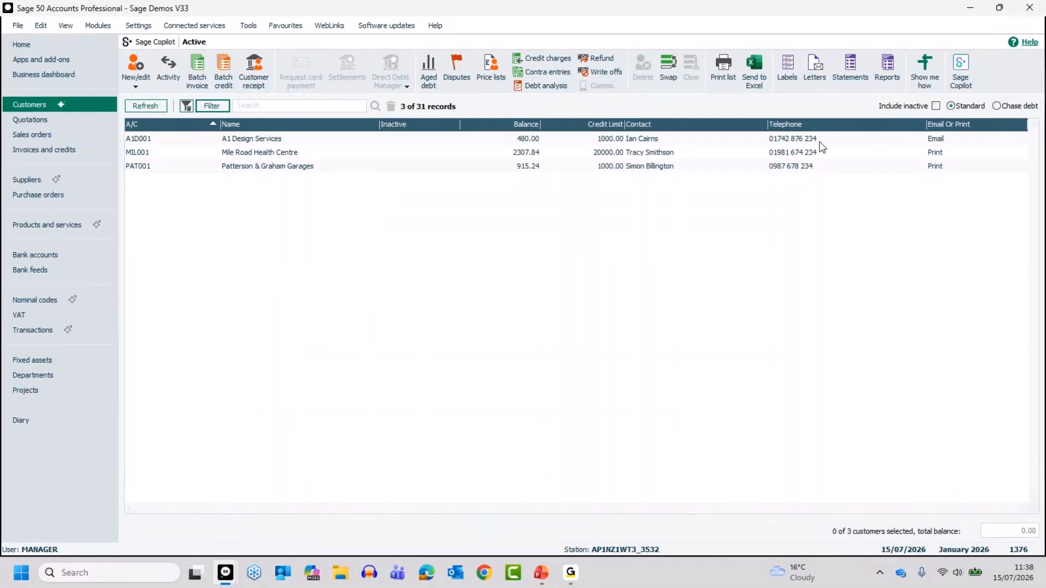
Change the telephone filter value to *34*, apply it to the customer list, and close the filter window
click(212, 111)
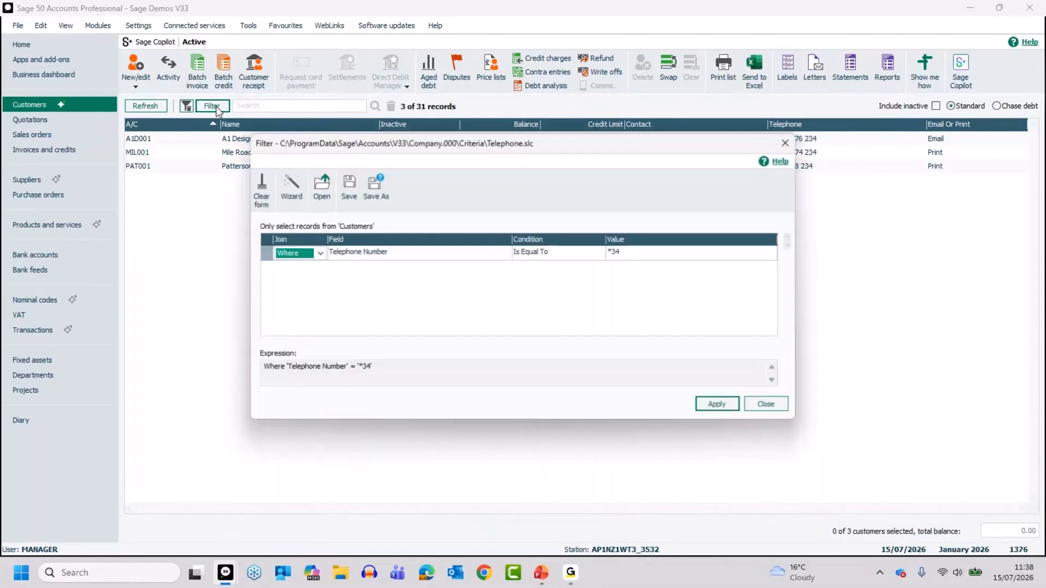
click(650, 250)
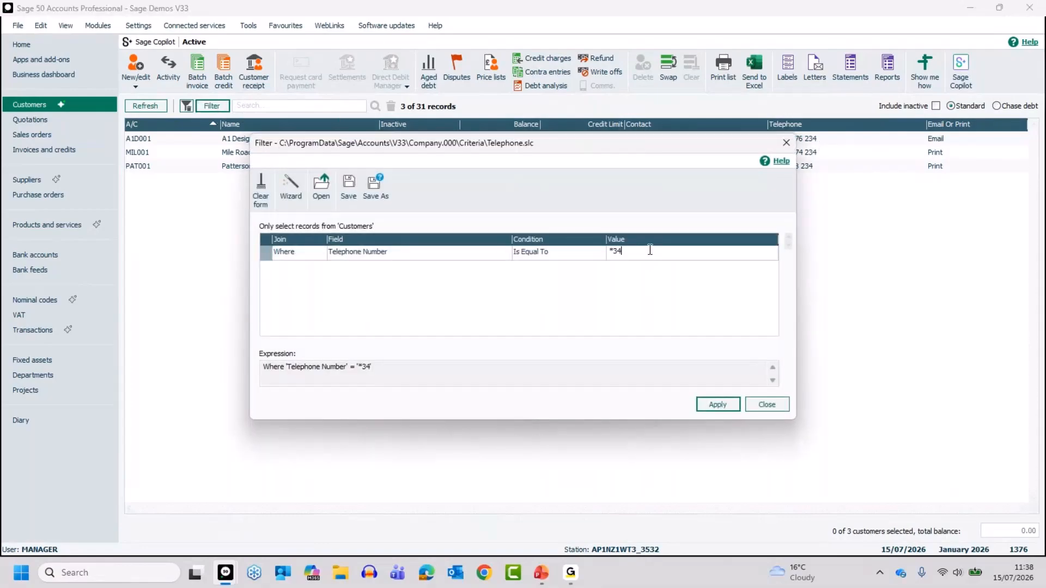
text(*)
click(718, 404)
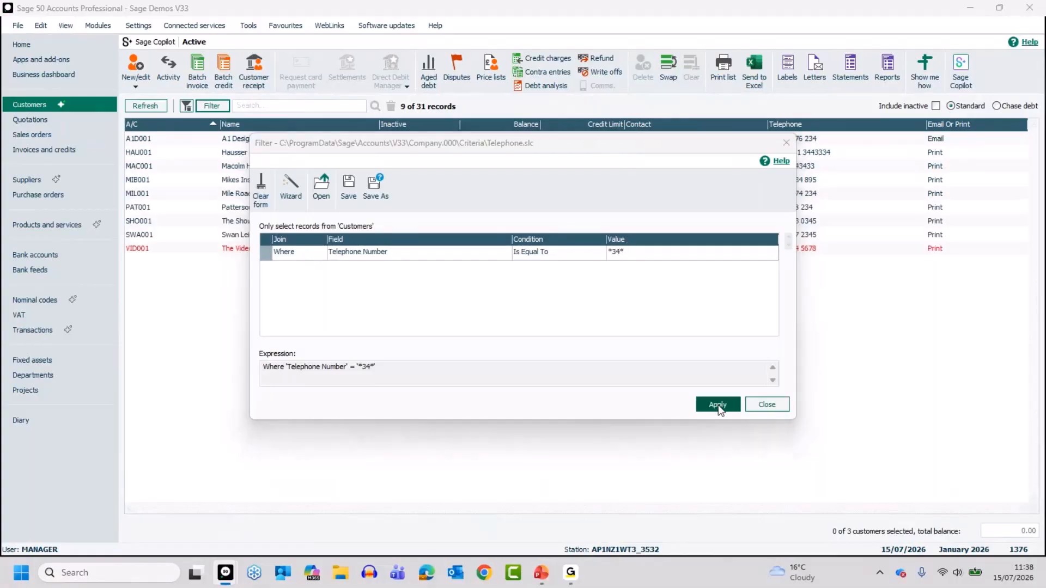
click(766, 405)
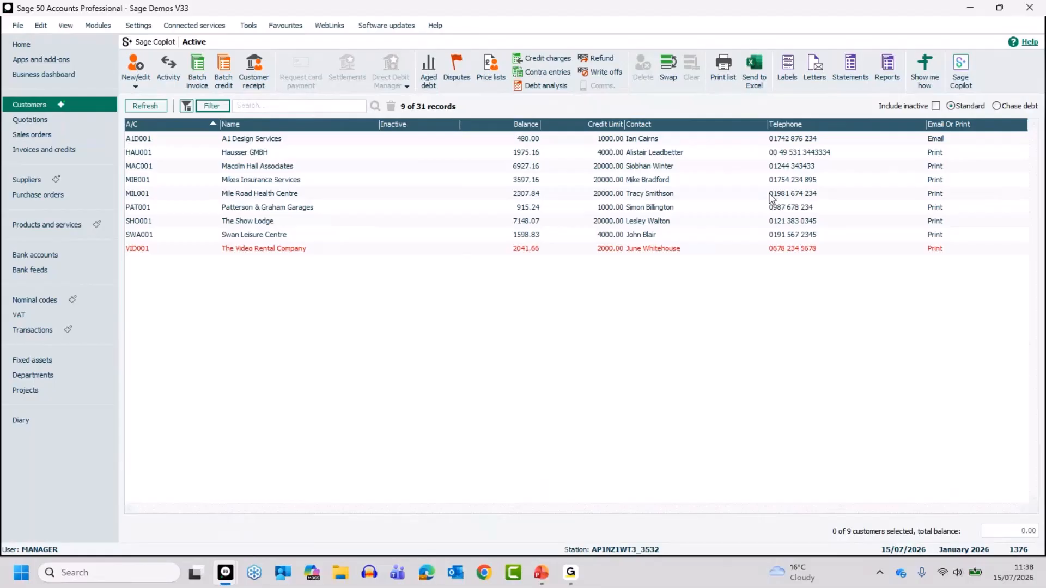
Clear the telephone filter form and apply the empty filter to show all customers again
click(212, 106)
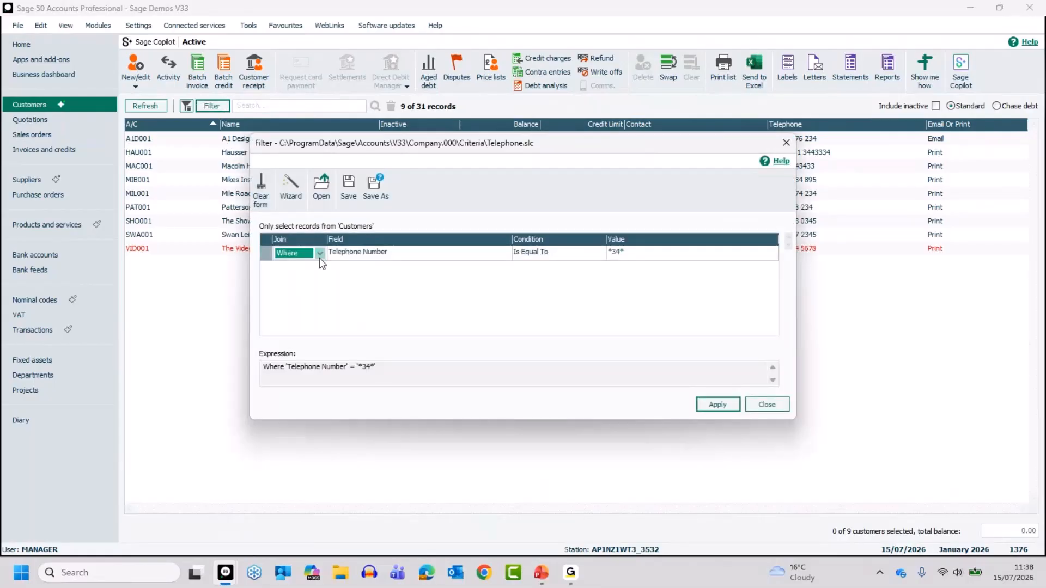
click(260, 190)
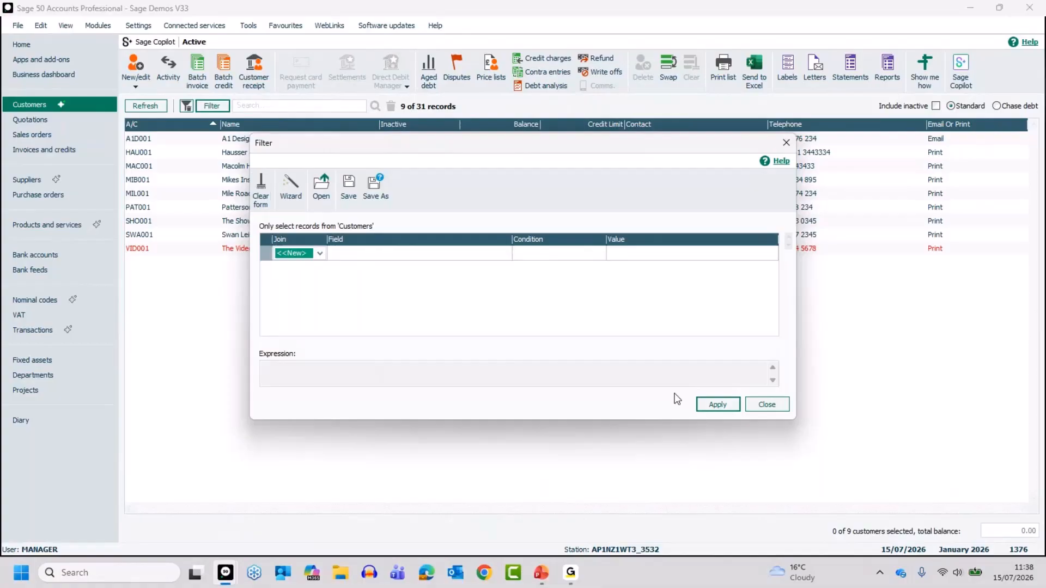
click(711, 405)
click(772, 405)
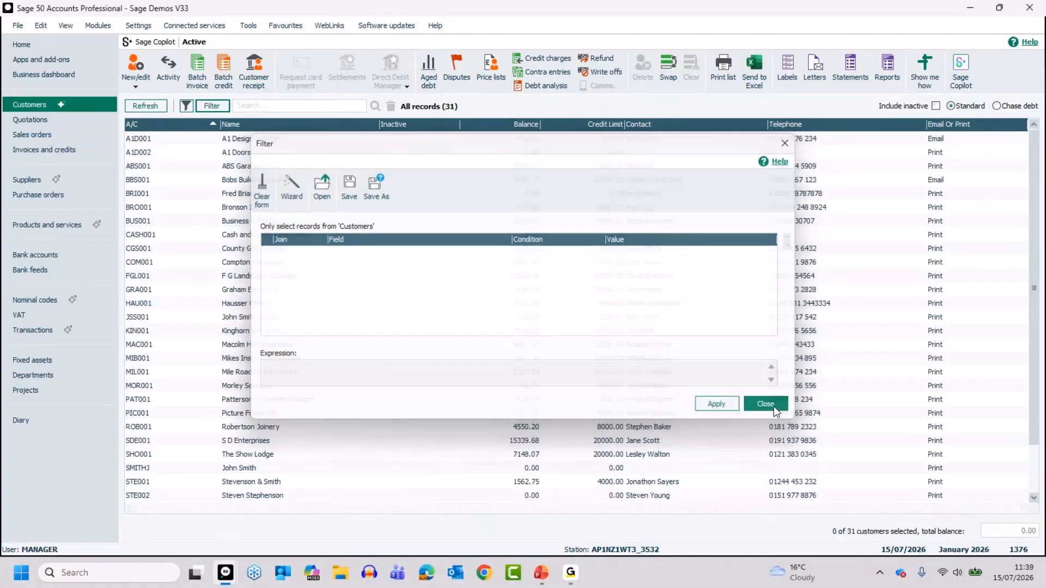
Search the whole customer list for 34
click(270, 105)
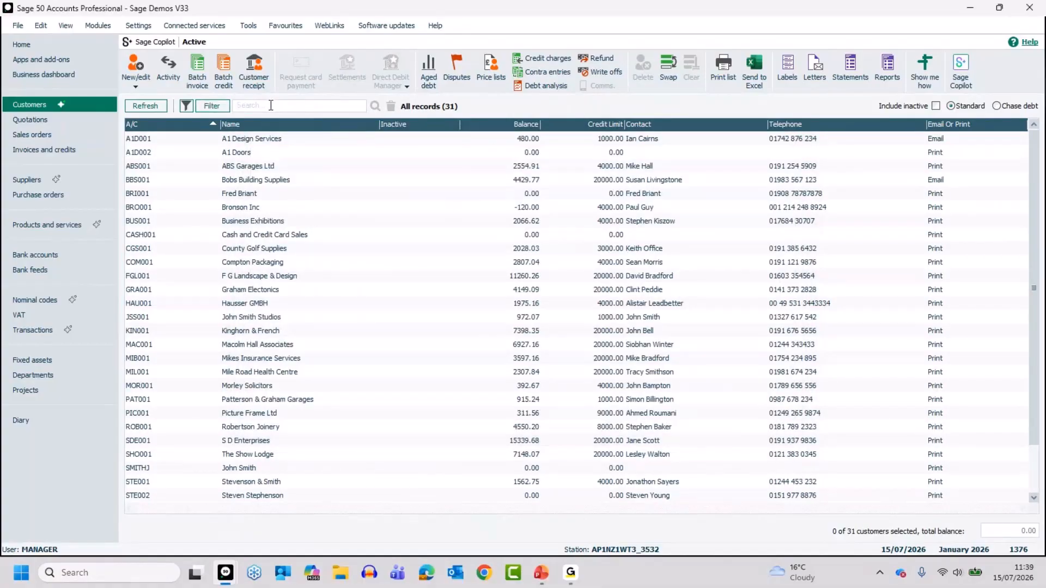
text(34)
click(375, 107)
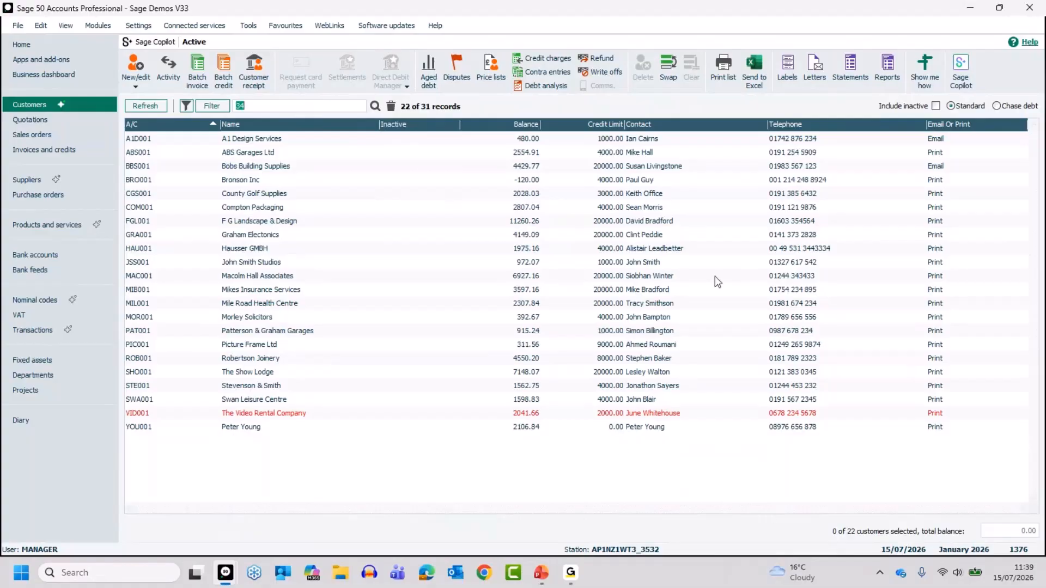
Open the ABS Garages Ltd customer record to check where 34 appears in its details, and close the record
click(781, 155)
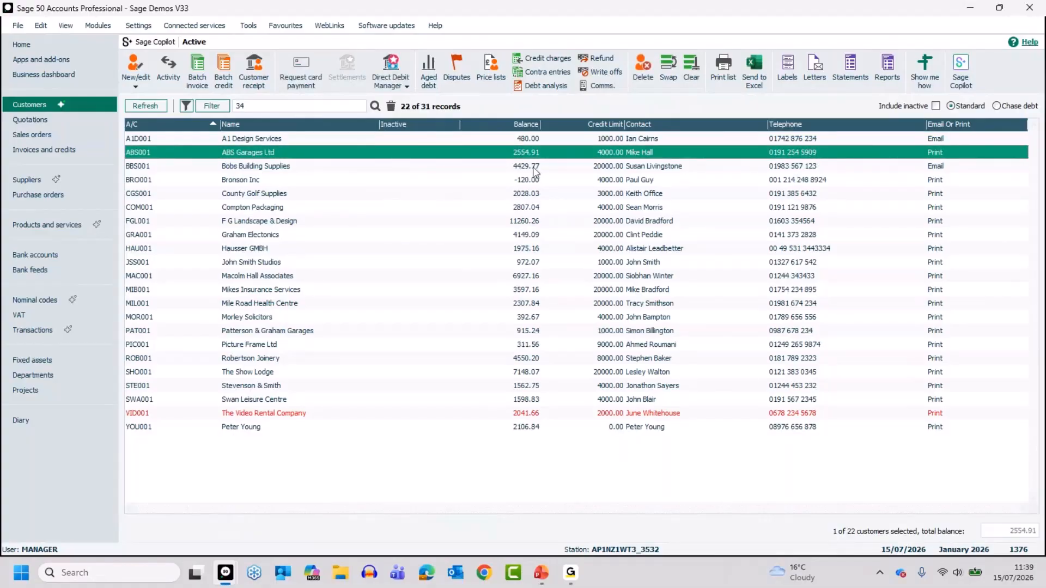
click(293, 152)
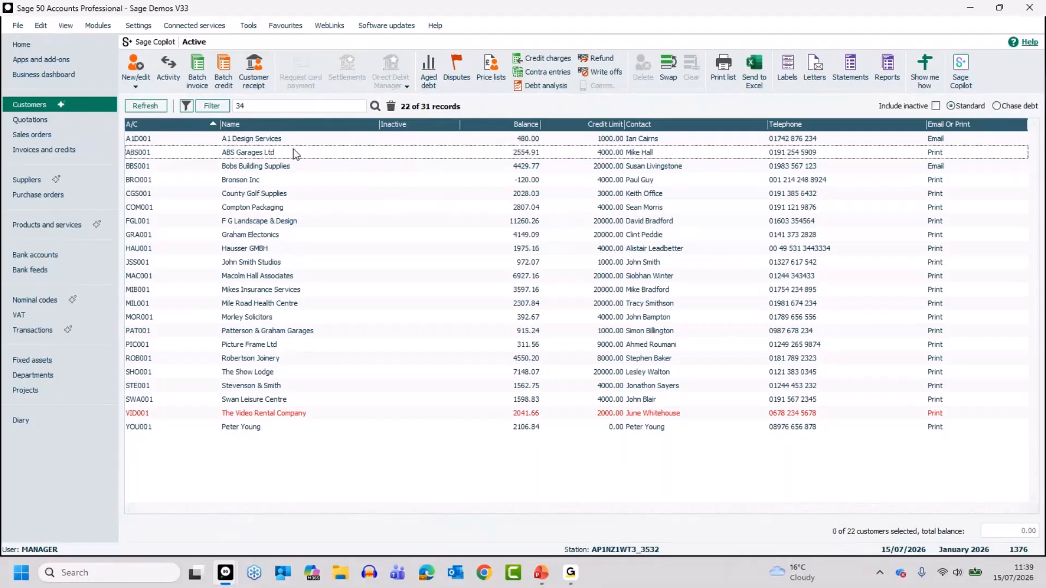
click(293, 152)
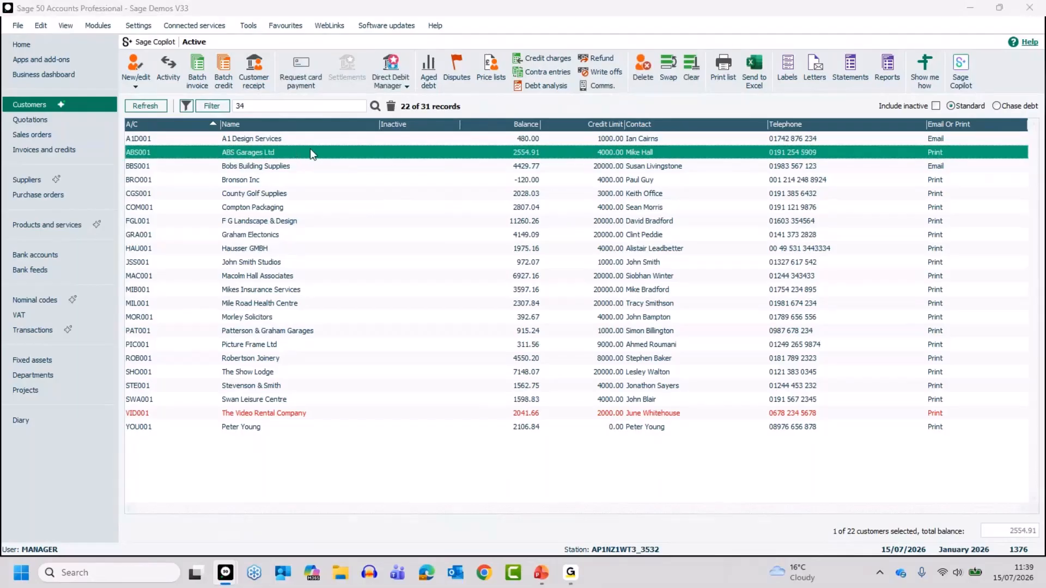
double_click(391, 153)
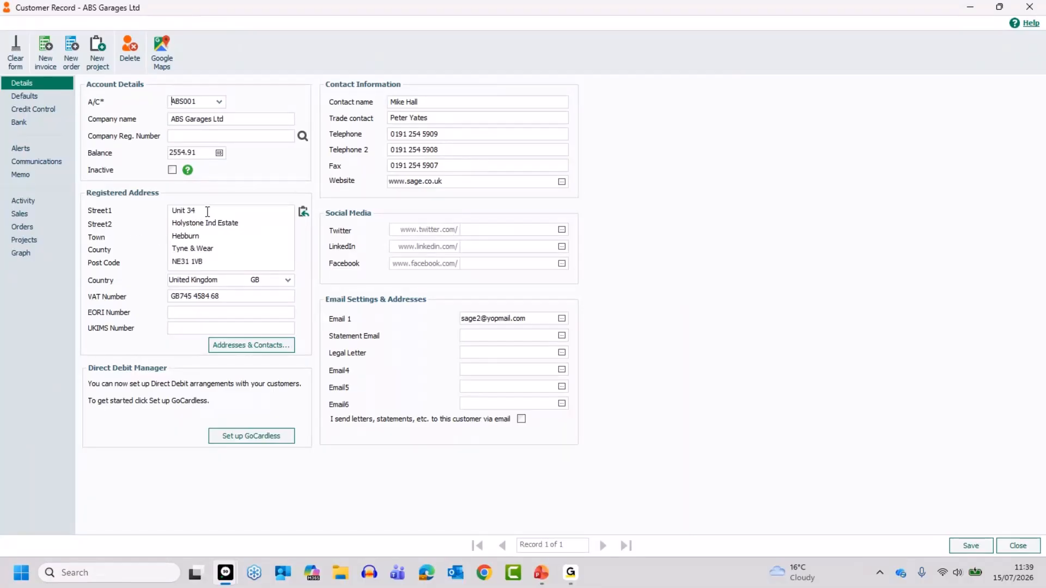
click(1015, 549)
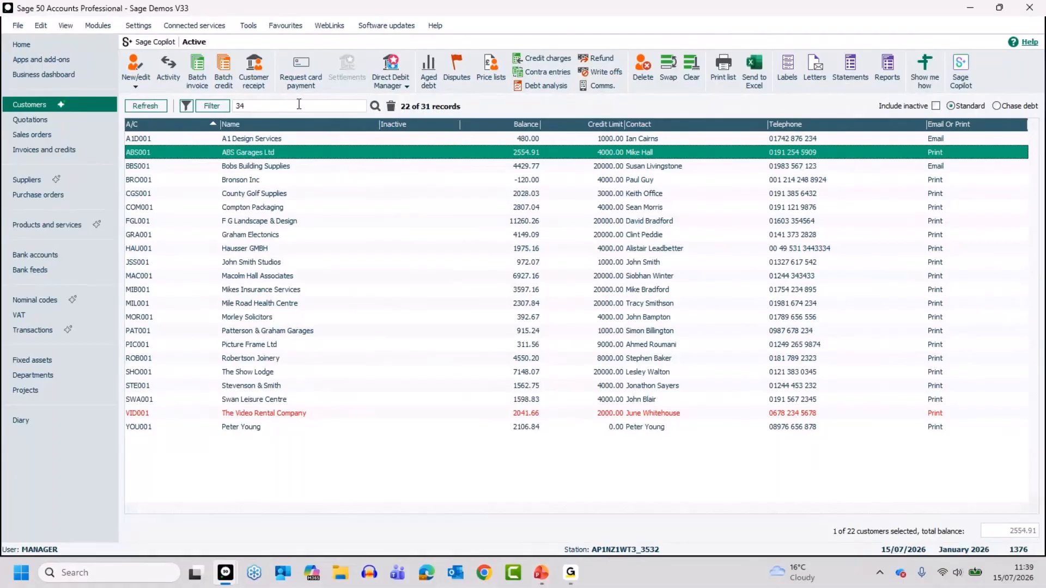
Rerun the customer search for 34 and remove it to restore the full list
click(375, 107)
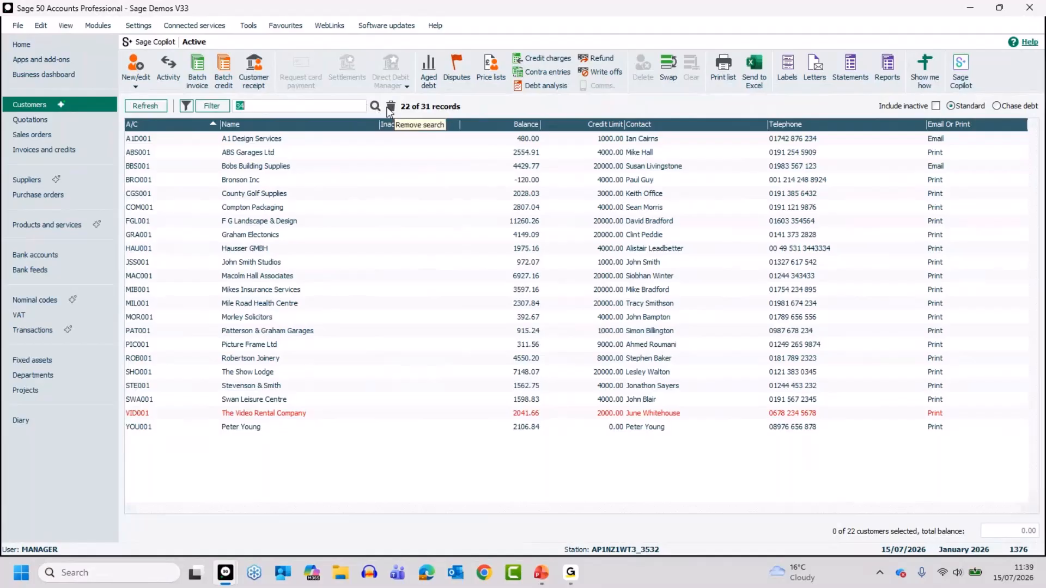
click(390, 107)
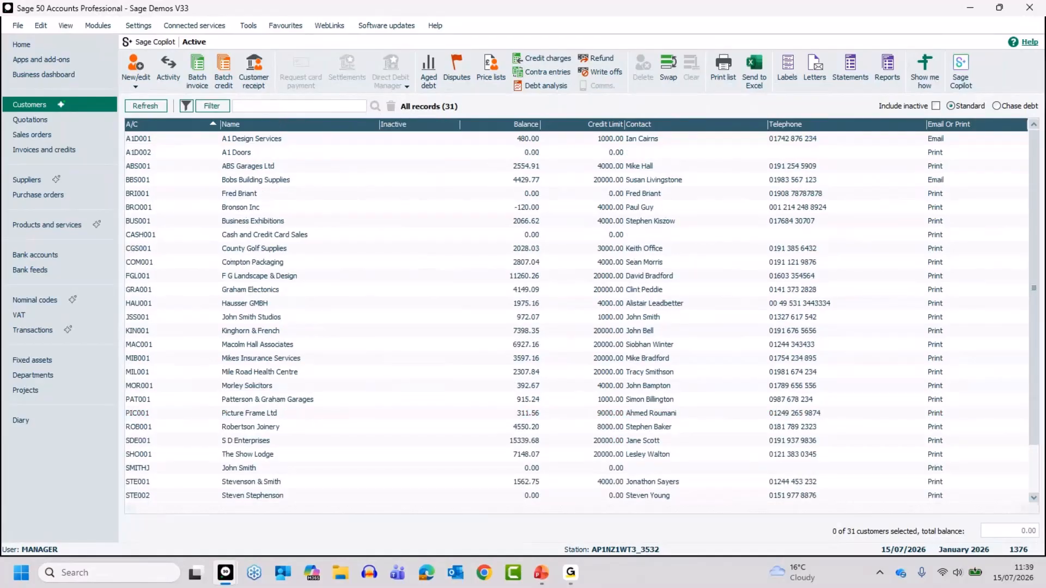